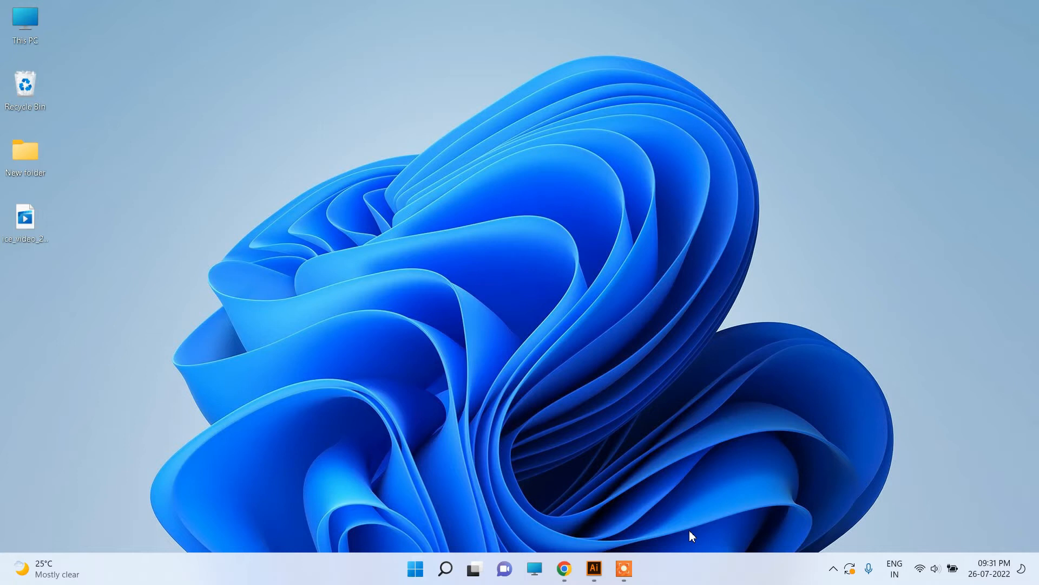
Open a Command Prompt from the Run dialog and check for Java with java -version
{"action": "key", "text": "super+r"}
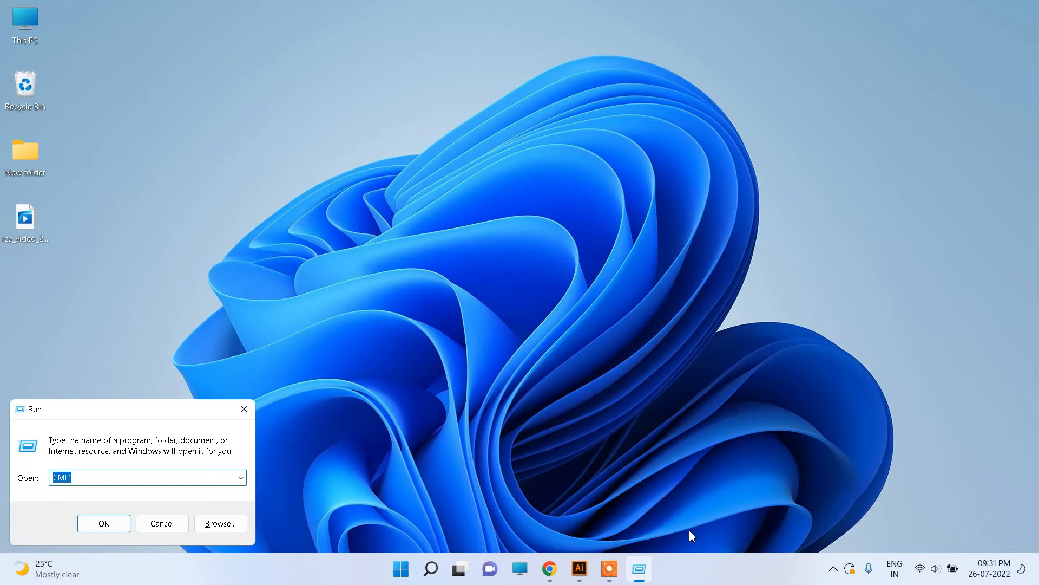
{"action": "key", "text": "Return"}
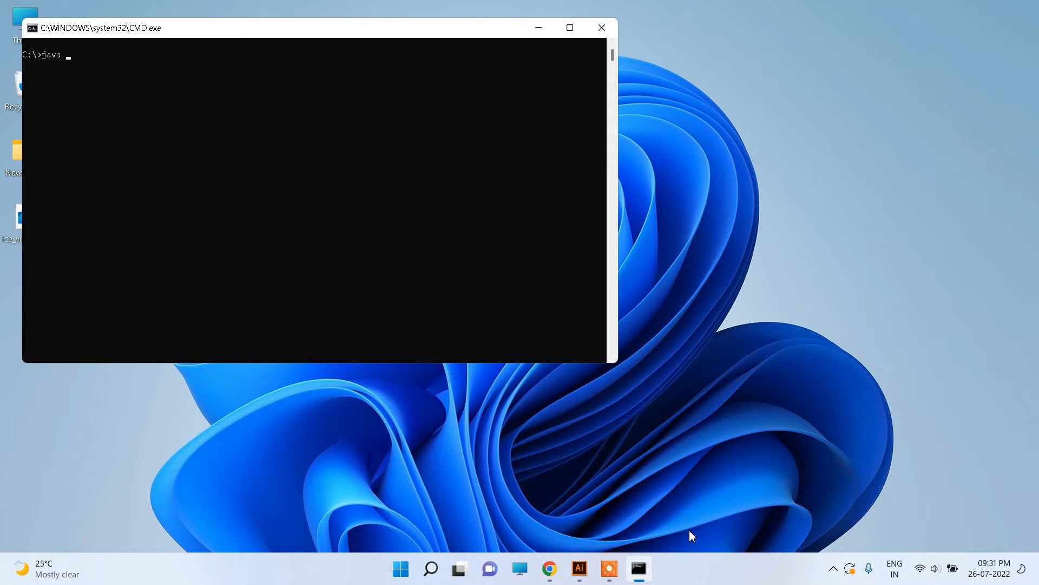
{"action": "type", "text": "version"}
{"action": "key", "text": "Return"}
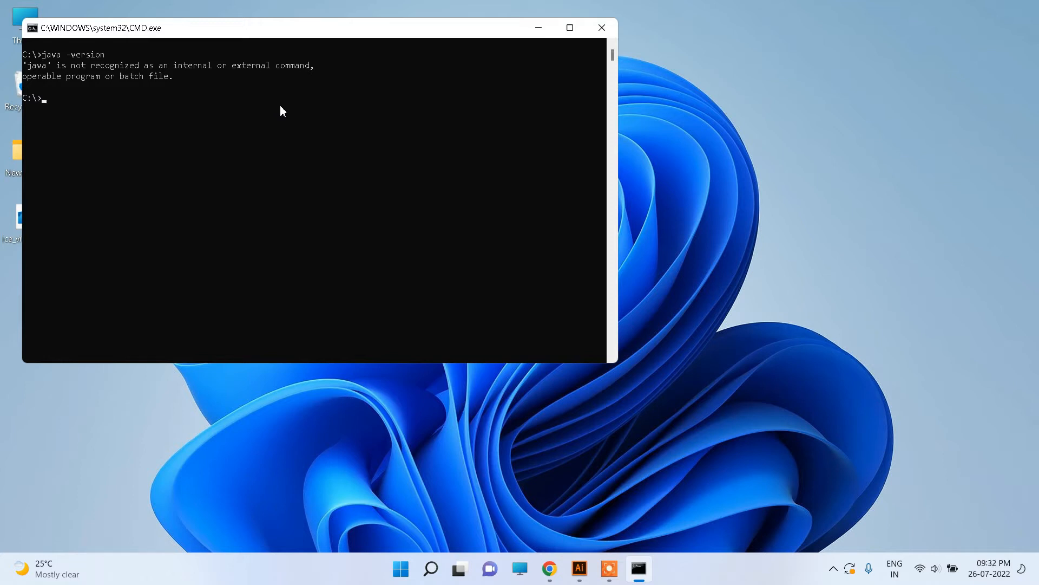
Switch to Chrome and go to google.com
{"action": "key", "text": "super+d"}
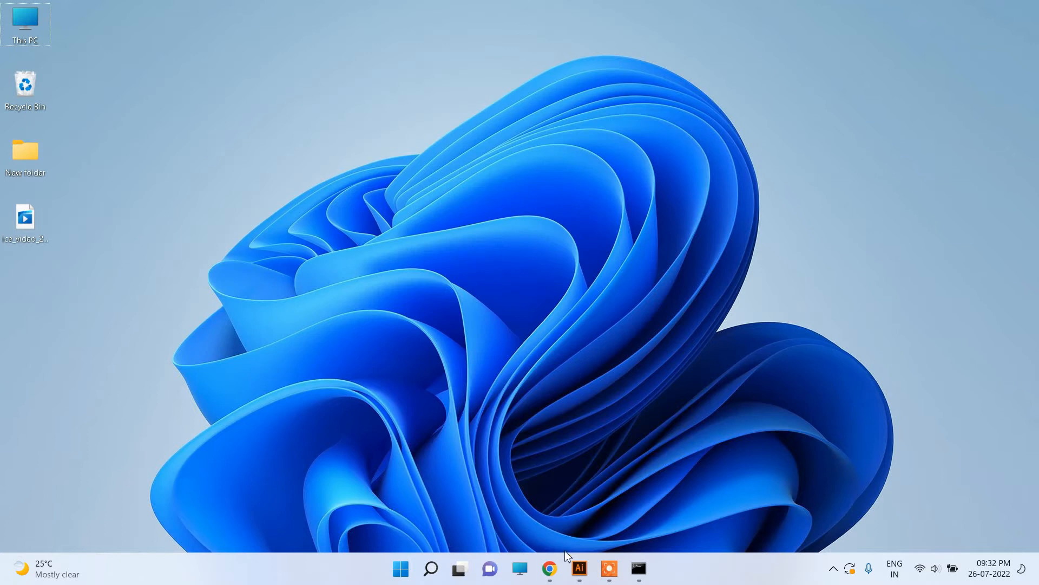
{"action": "left_click", "coordinate": [550, 569]}
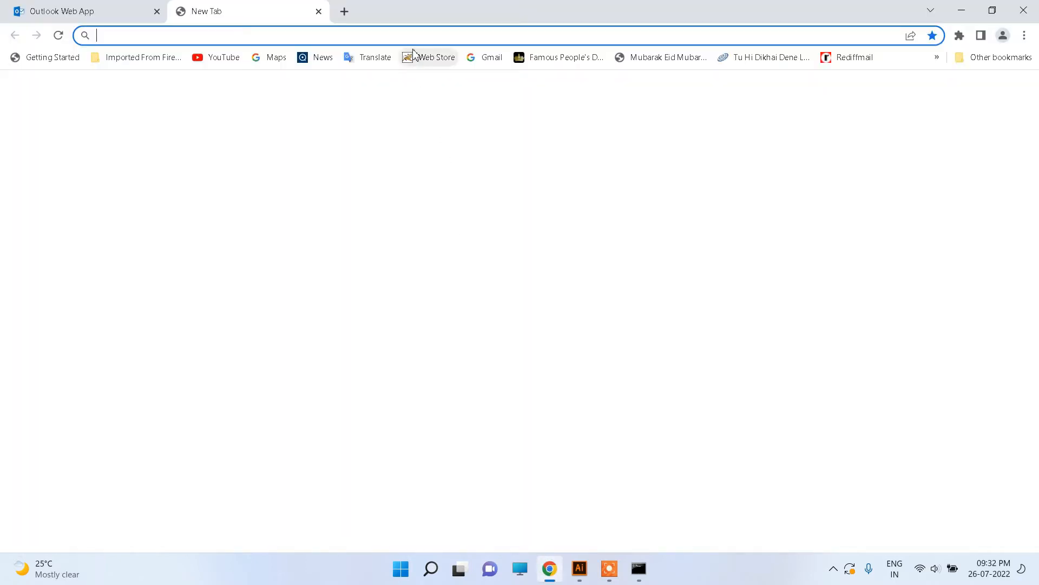
{"action": "type", "text": "g"}
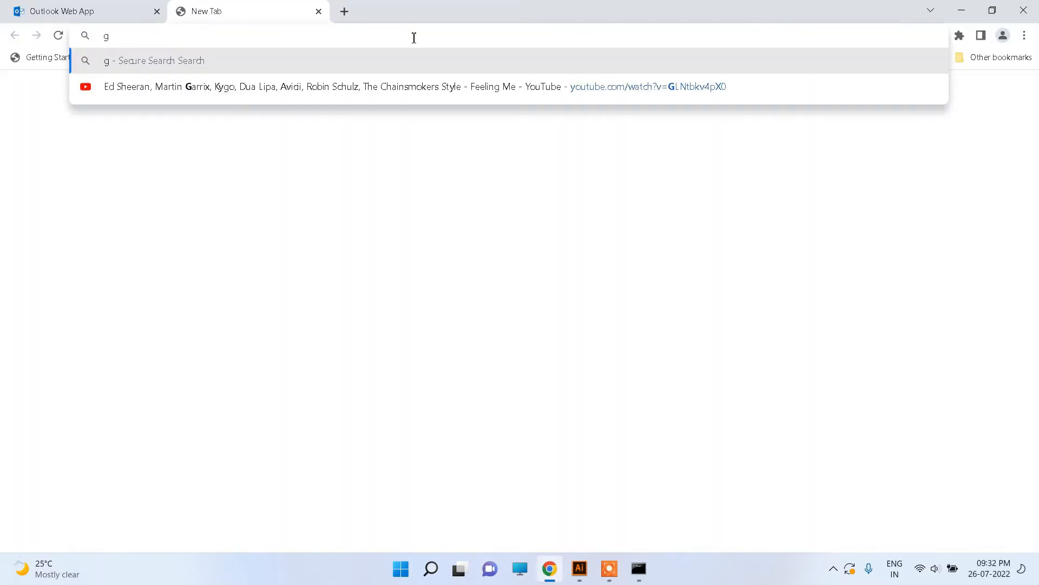
{"action": "type", "text": "oogle"}
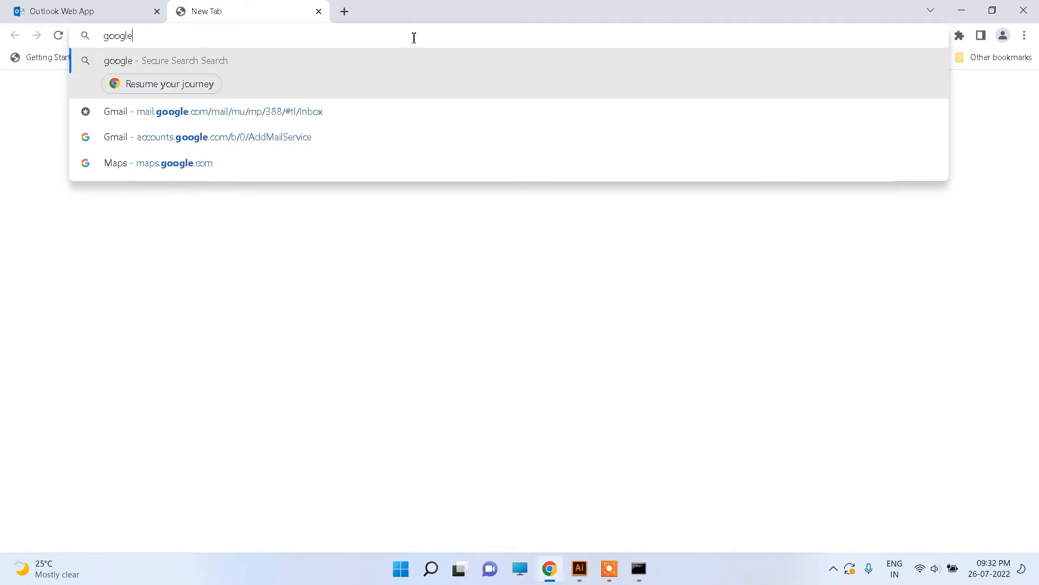
{"action": "type", "text": ".com"}
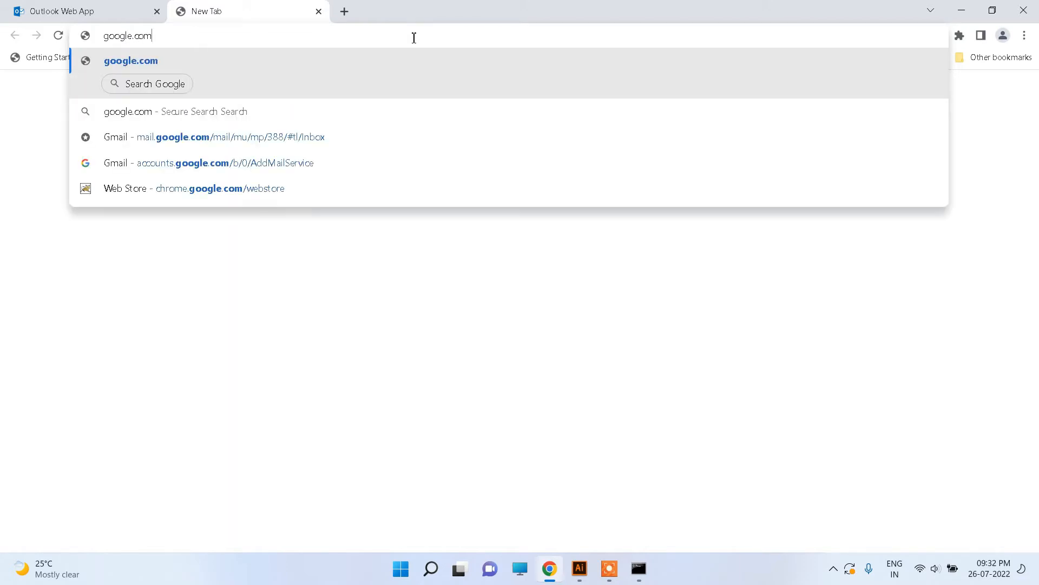
{"action": "key", "text": "Return"}
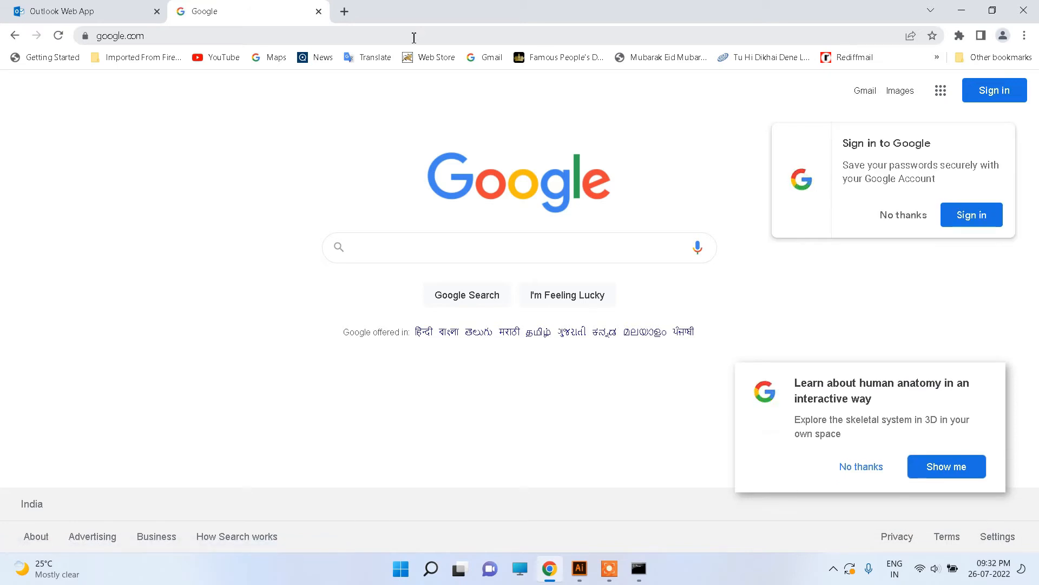
Search Google for "java jdk download" and open the Java Downloads page from Oracle
{"action": "type", "text": "java"}
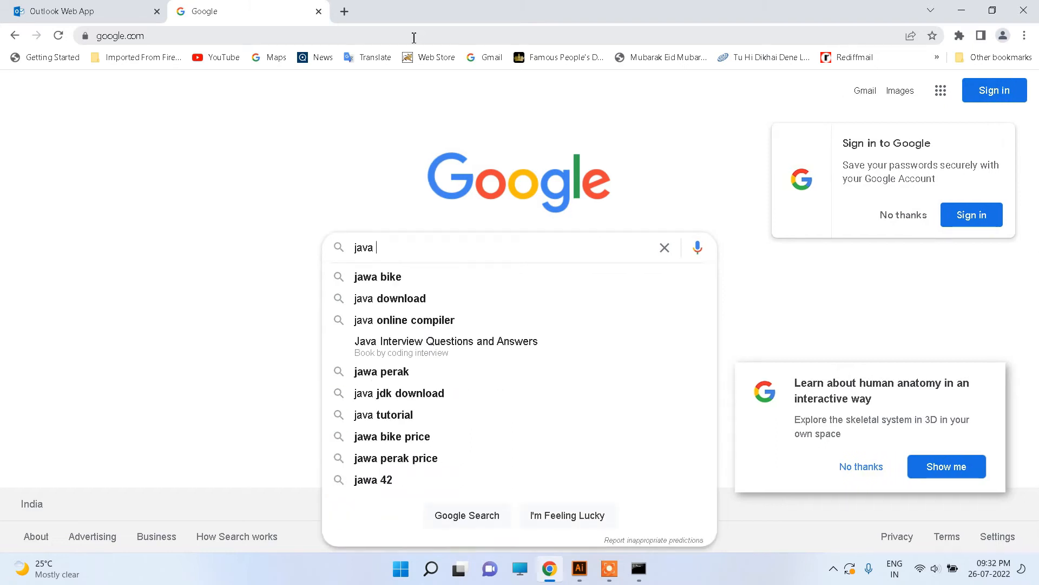
{"action": "type", "text": " jd"}
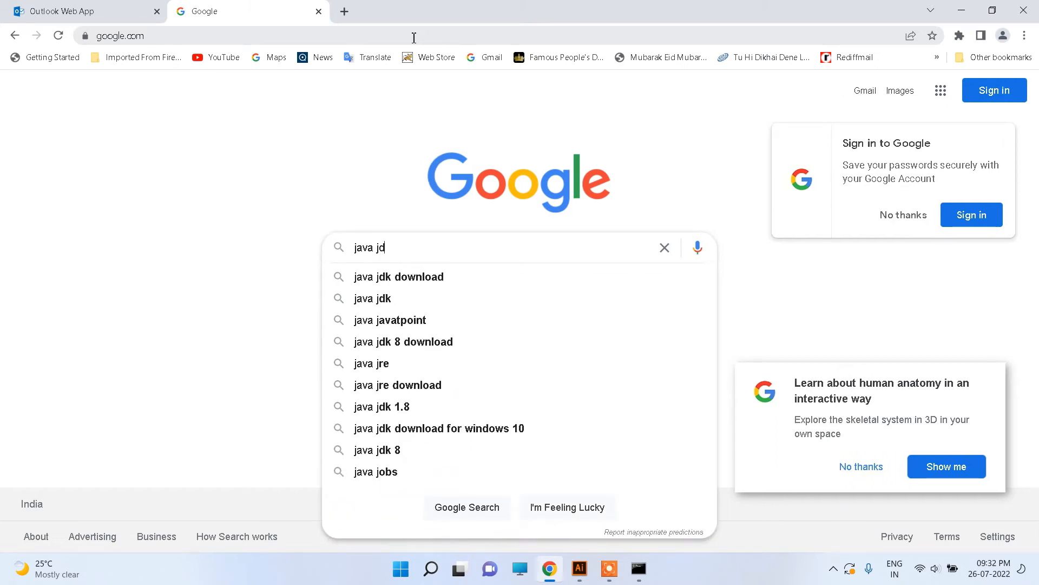
{"action": "type", "text": "k d"}
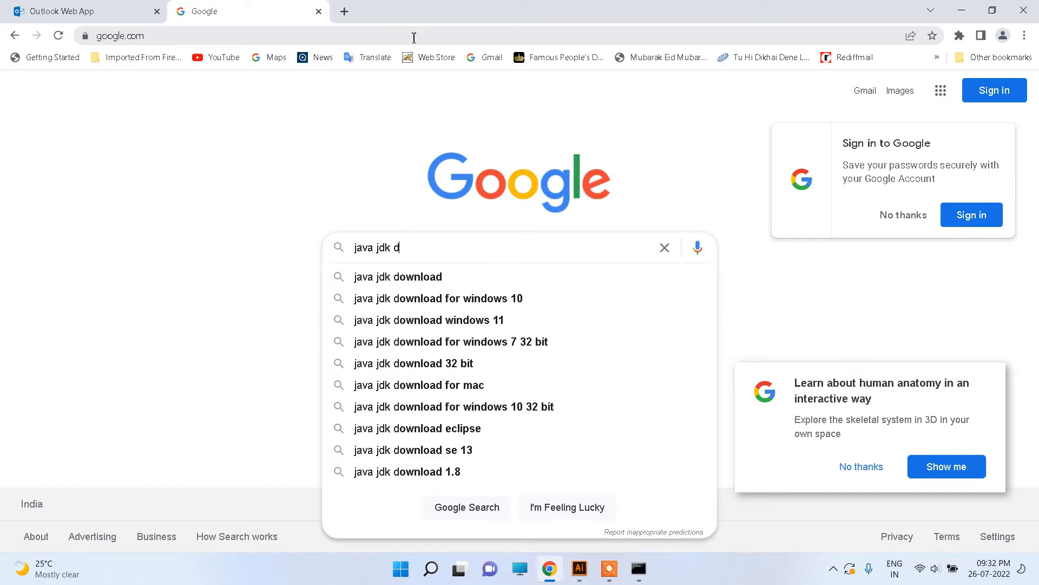
{"action": "type", "text": "ownload"}
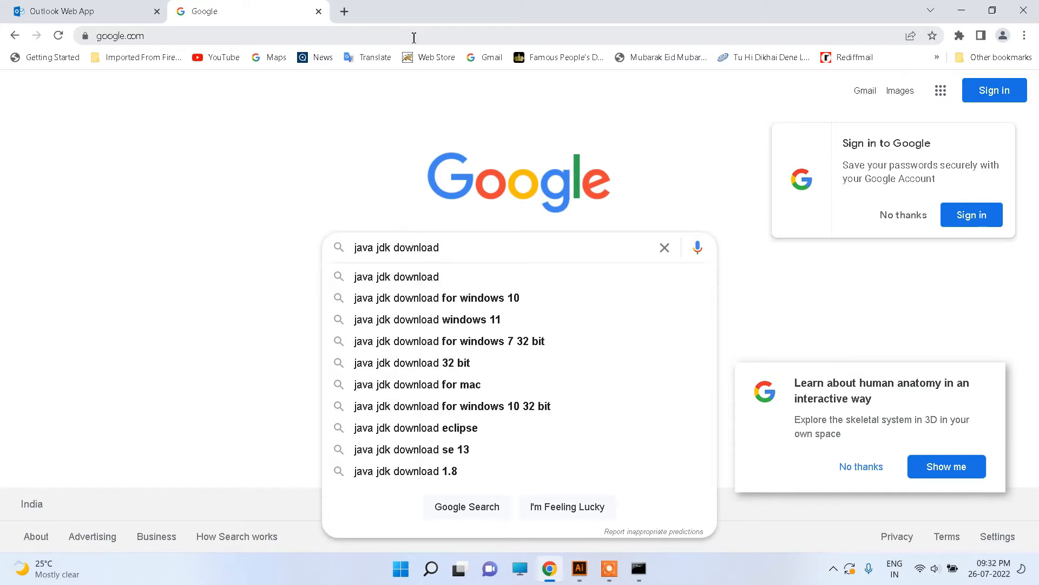
{"action": "left_click", "coordinate": [421, 279]}
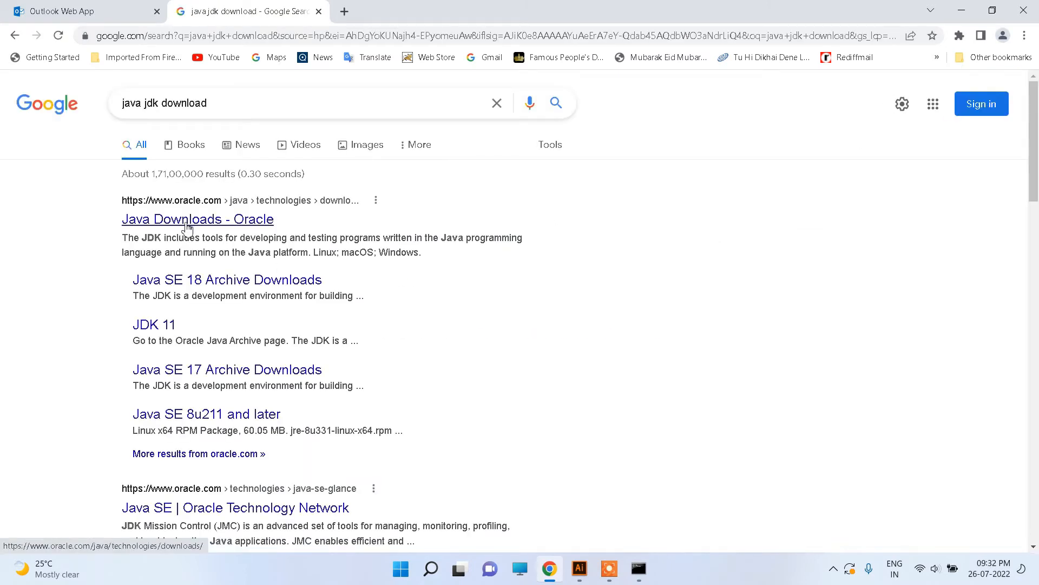
{"action": "left_click", "coordinate": [213, 219]}
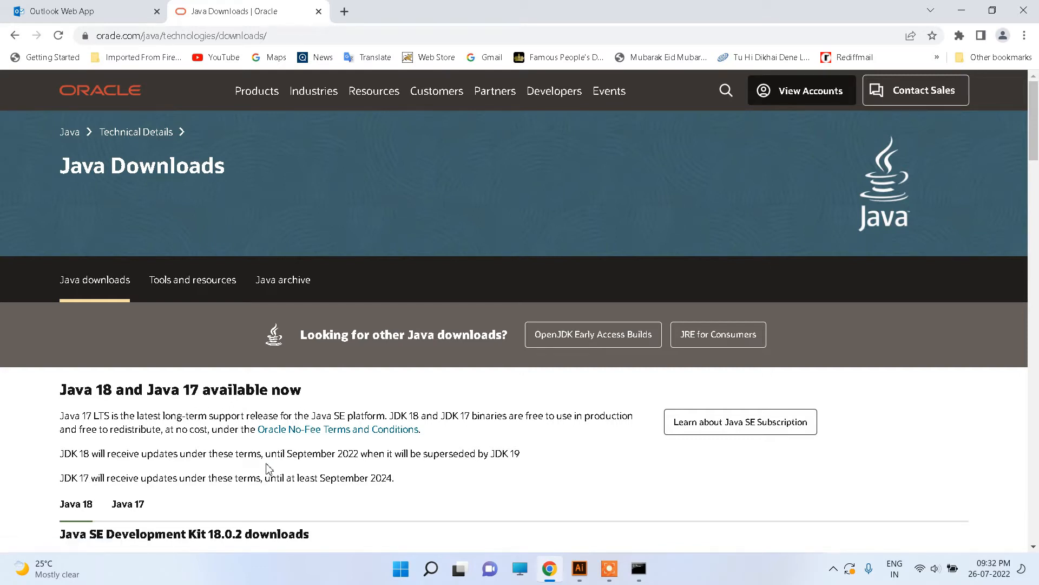
Show the Windows downloads of Java SE Development Kit 18.0.2
{"action": "scroll", "coordinate": [269, 469], "scroll_direction": "down", "scroll_amount": 3}
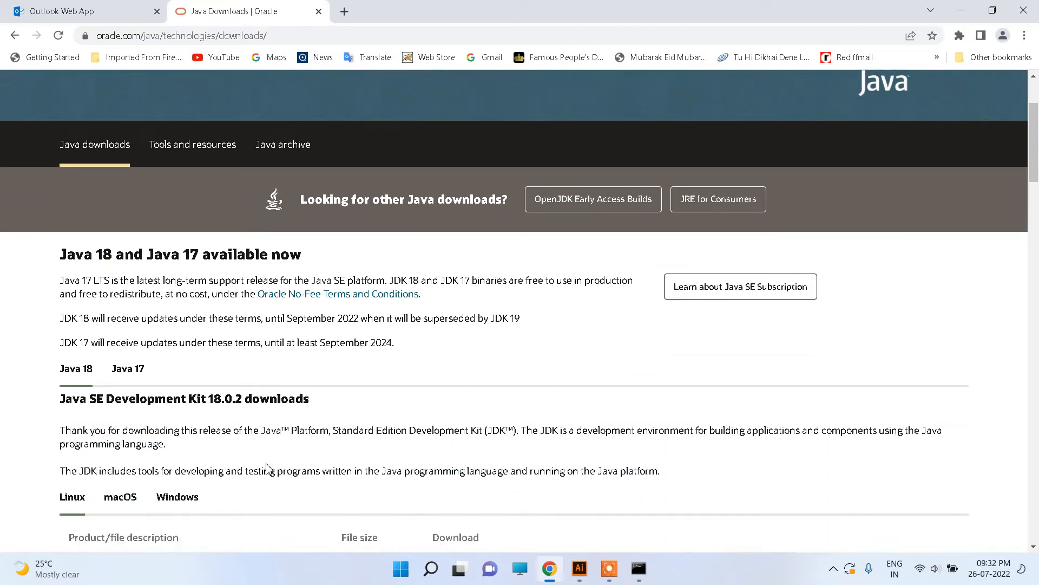
{"action": "scroll", "coordinate": [269, 468], "scroll_direction": "down", "scroll_amount": 2}
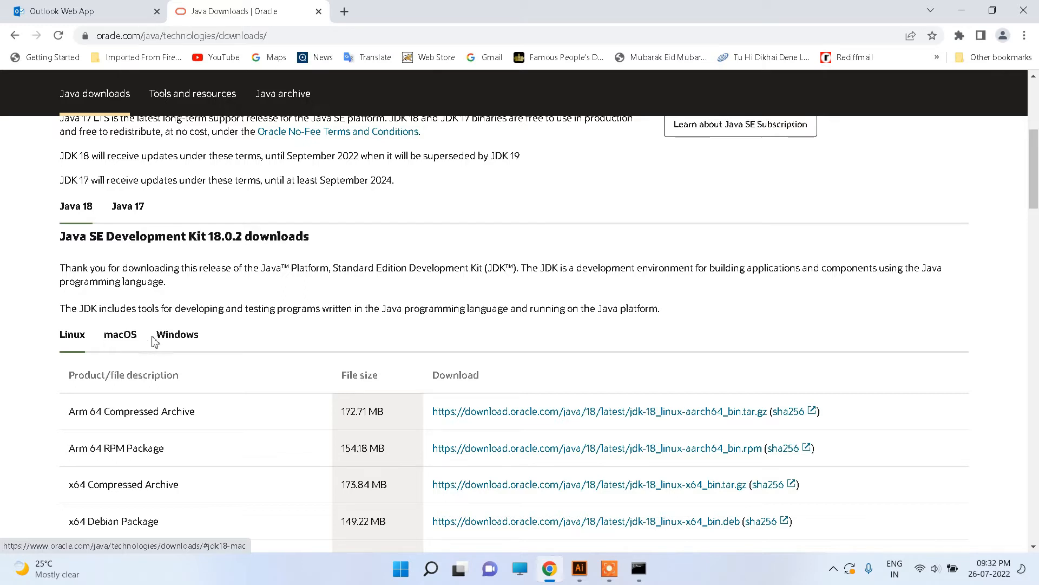
{"action": "left_click", "coordinate": [183, 339]}
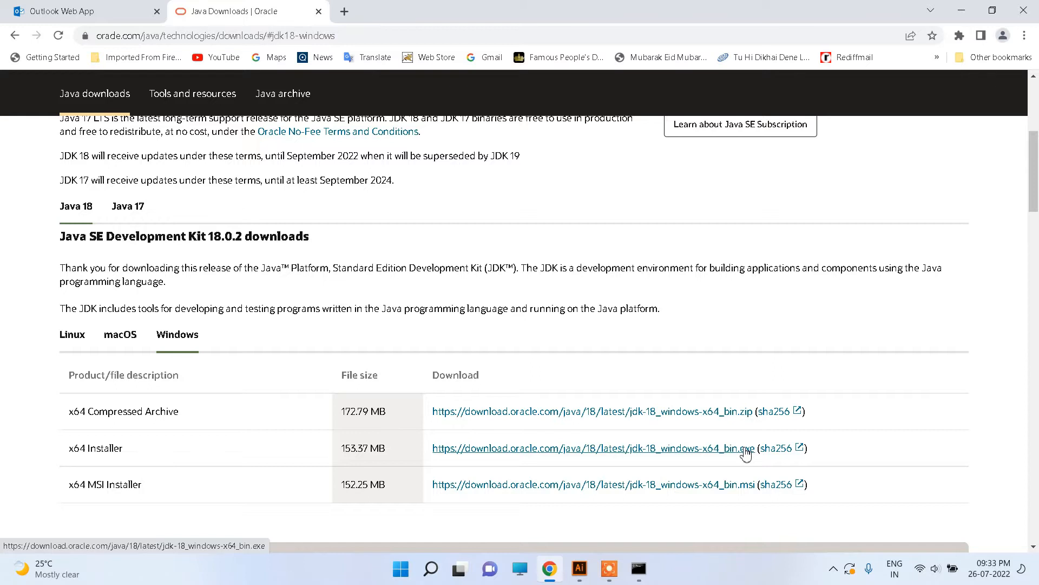
Run the jdk-18_windows-x64_bin installer from the Downloads folder
{"action": "key", "text": "super+d"}
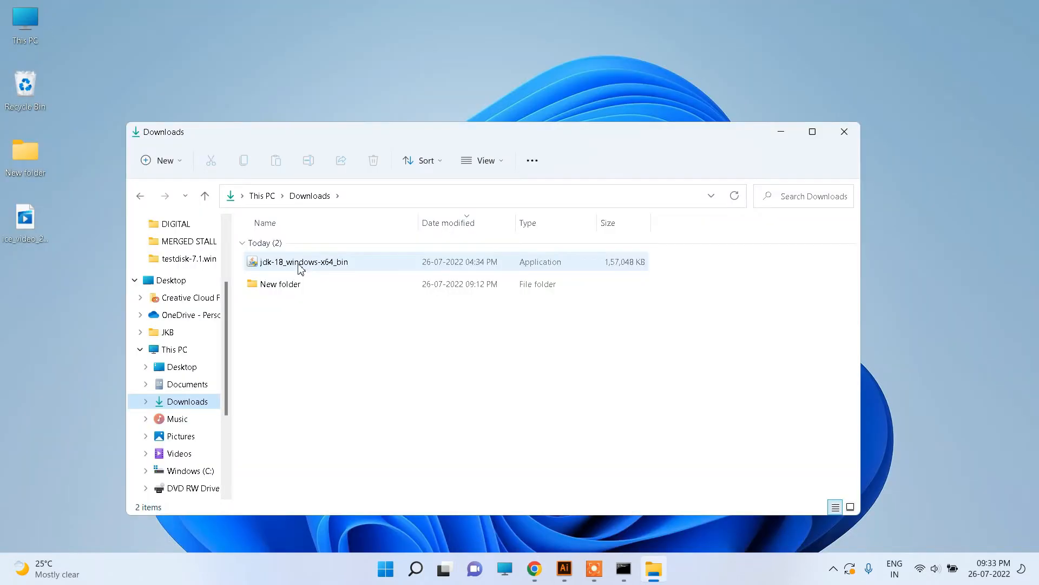
{"action": "left_click", "coordinate": [302, 265]}
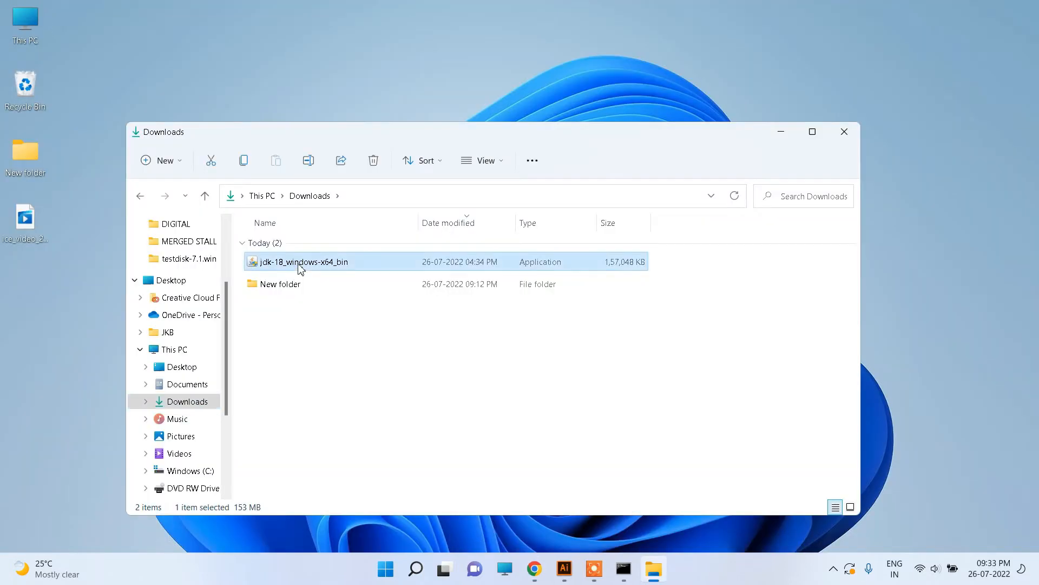
{"action": "double_click", "coordinate": [300, 265]}
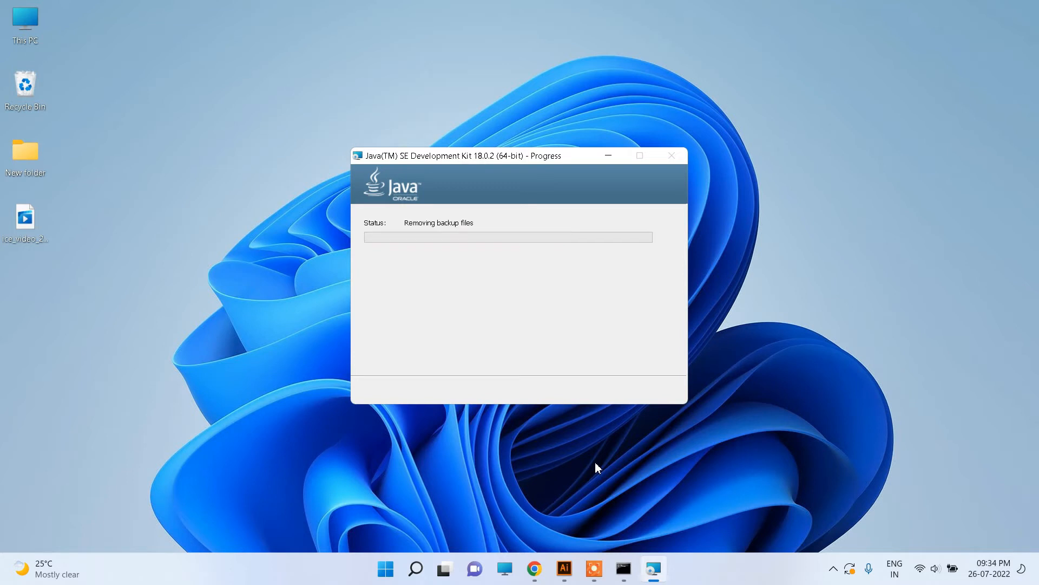
Browse in File Explorer to the JDK's bin folder at C:\Program Files\Java\jdk-18.0.2\bin
{"action": "double_click", "coordinate": [27, 22]}
{"action": "double_click", "coordinate": [279, 337]}
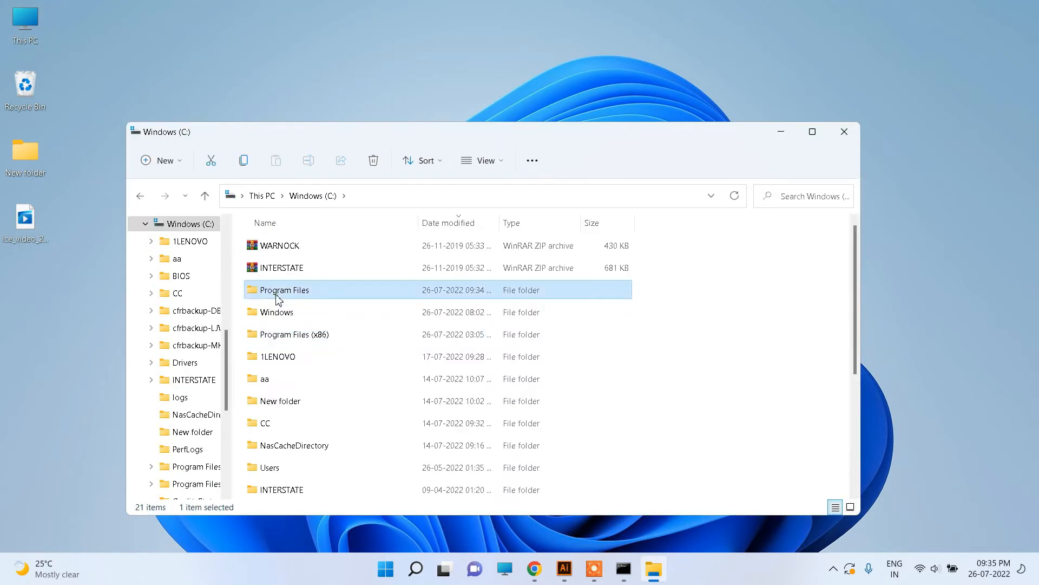
{"action": "double_click", "coordinate": [278, 296]}
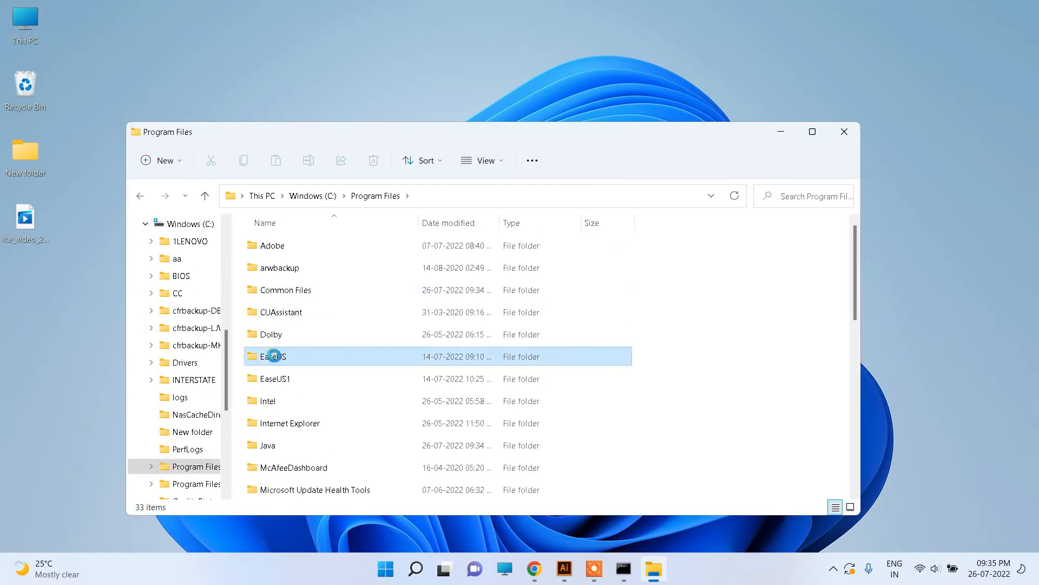
{"action": "key", "text": "j"}
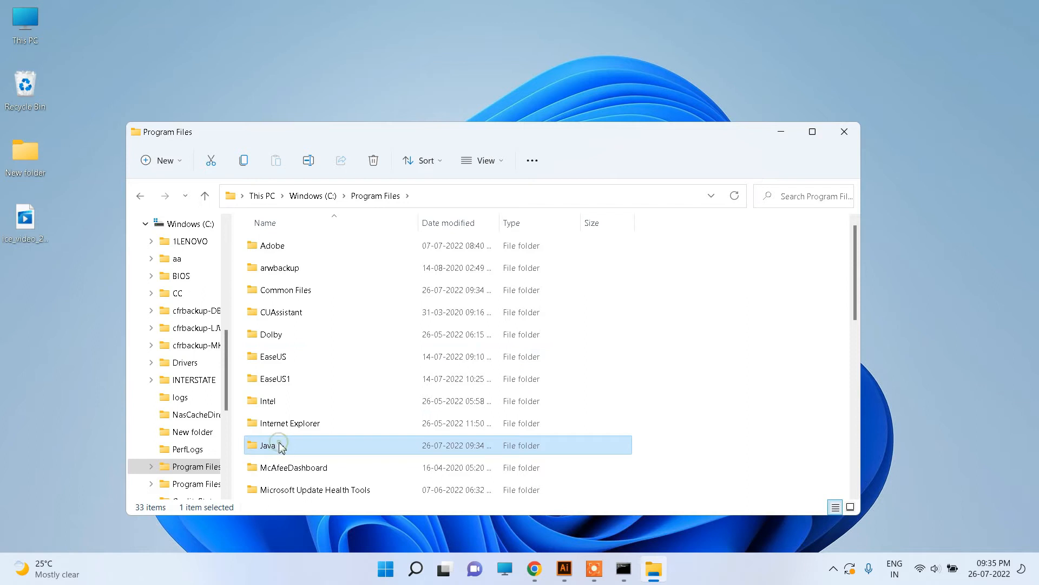
{"action": "double_click", "coordinate": [282, 446]}
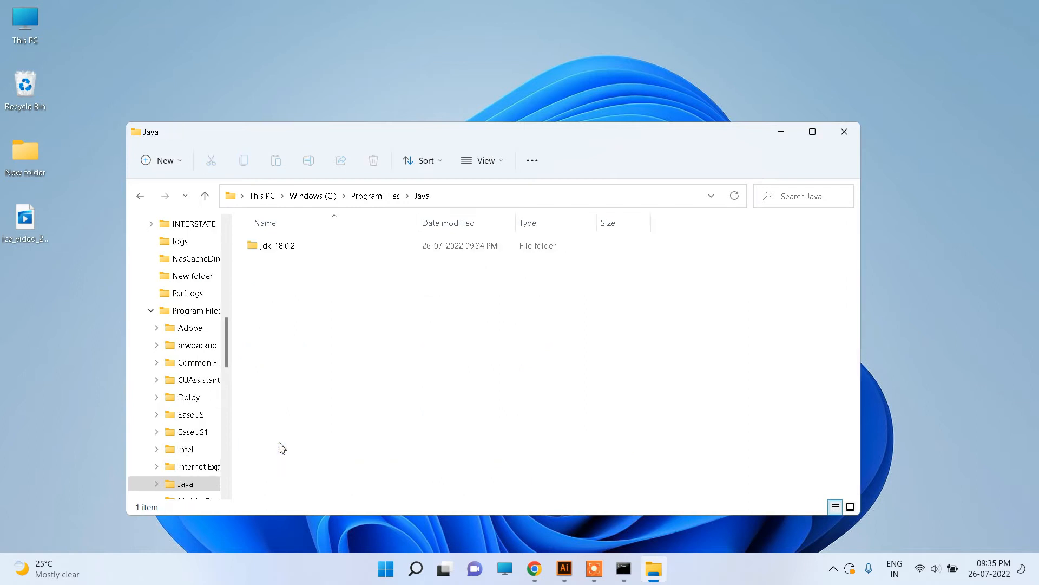
{"action": "double_click", "coordinate": [280, 246]}
{"action": "double_click", "coordinate": [282, 247]}
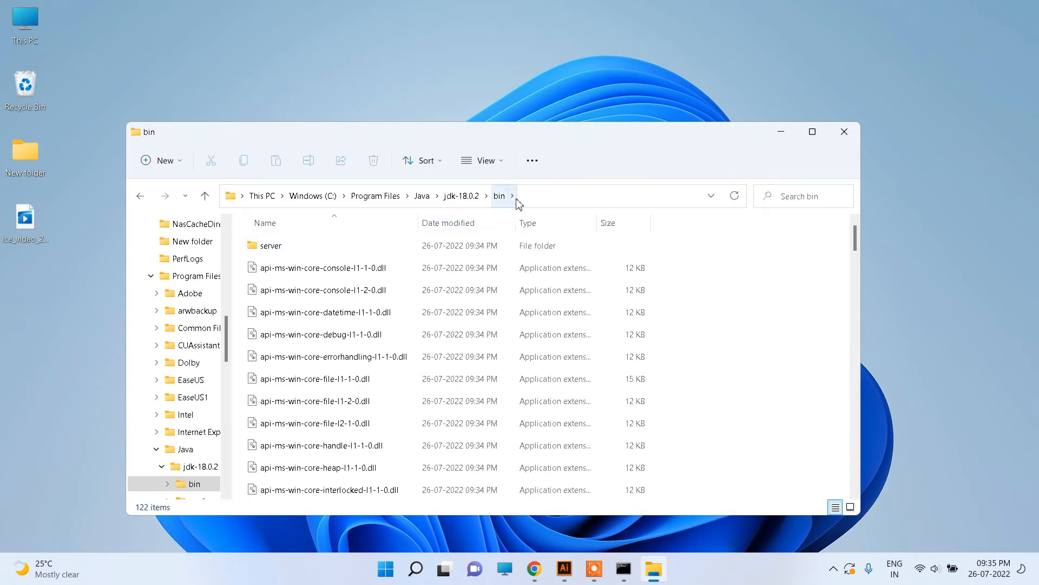
Copy the full folder path C:\Program Files\Java\jdk-18.0.2\bin
{"action": "left_click", "coordinate": [535, 198]}
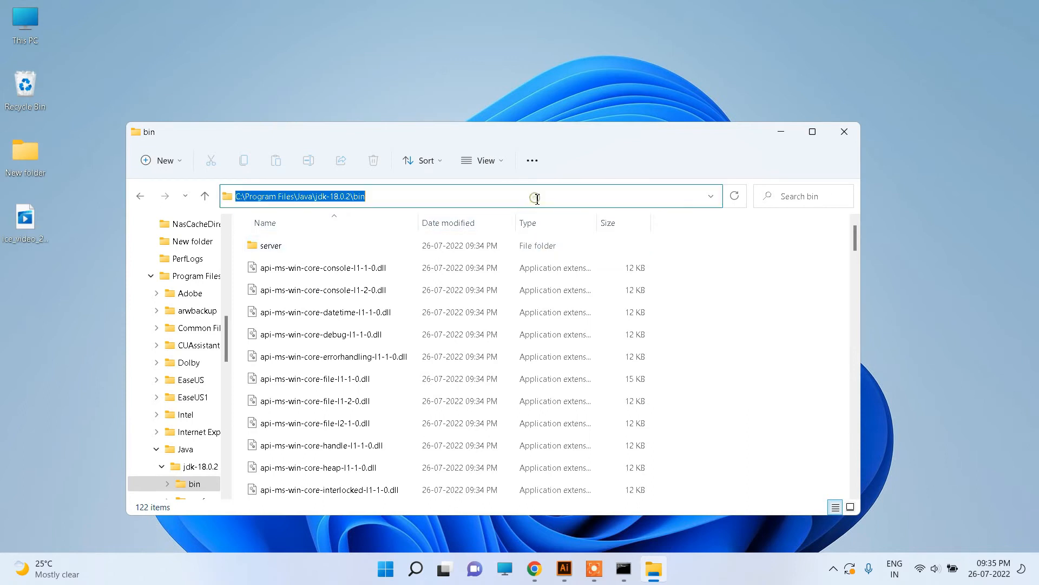
{"action": "right_click", "coordinate": [307, 201]}
{"action": "left_click", "coordinate": [347, 241]}
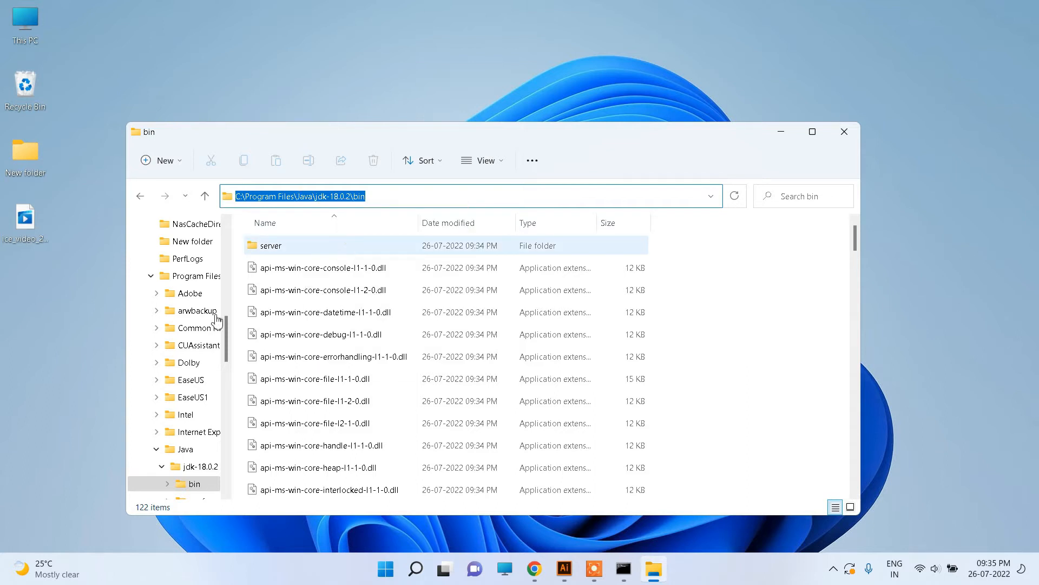
{"action": "left_click", "coordinate": [26, 24]}
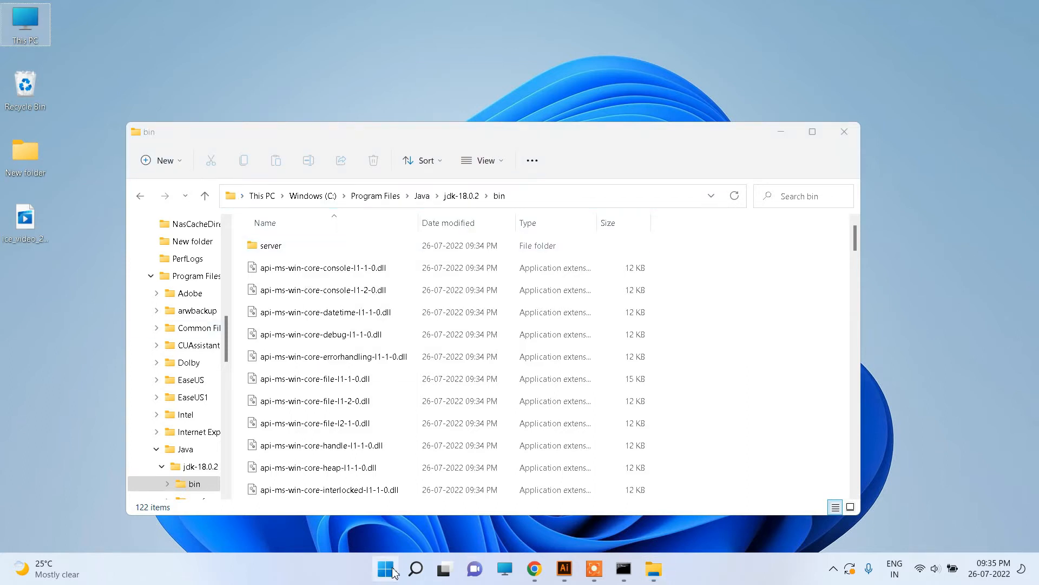
Search Windows for "envi", open the system environment variables settings and minimize the bin folder window covering them
{"action": "left_click", "coordinate": [386, 569]}
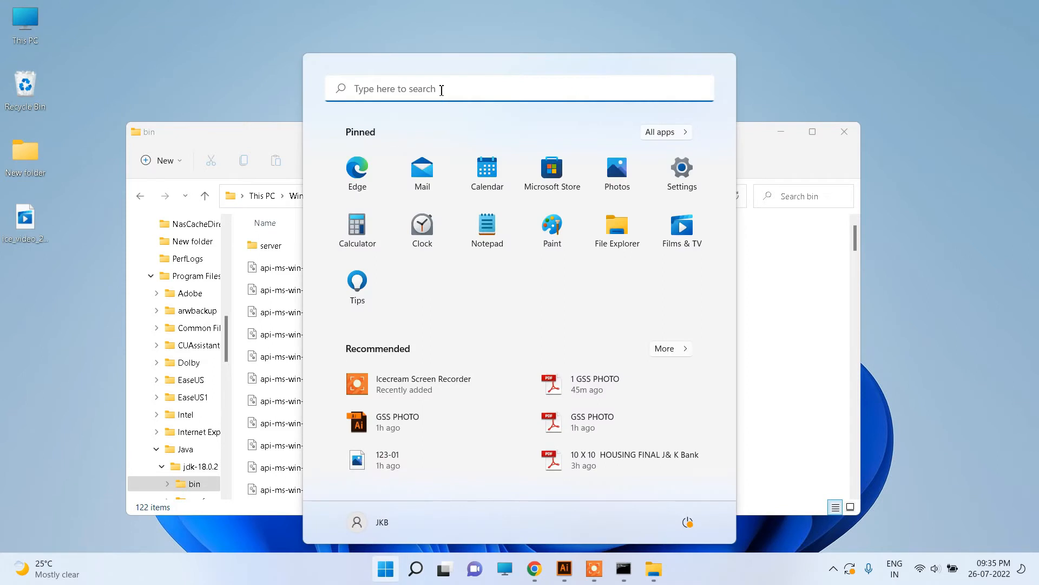
{"action": "left_click", "coordinate": [441, 90]}
{"action": "type", "text": "envi"}
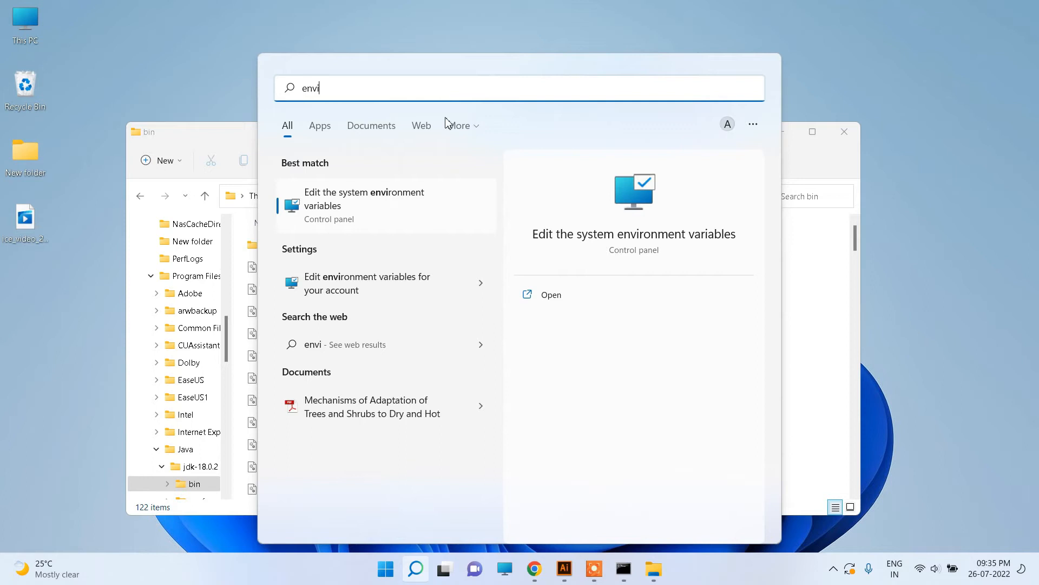
{"action": "left_click", "coordinate": [382, 198]}
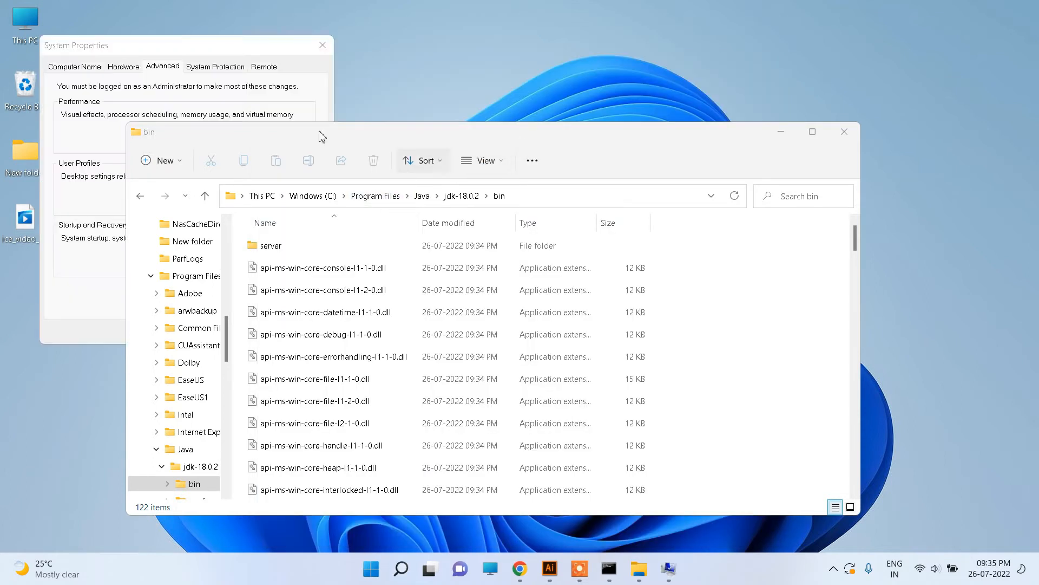
{"action": "left_click", "coordinate": [784, 134]}
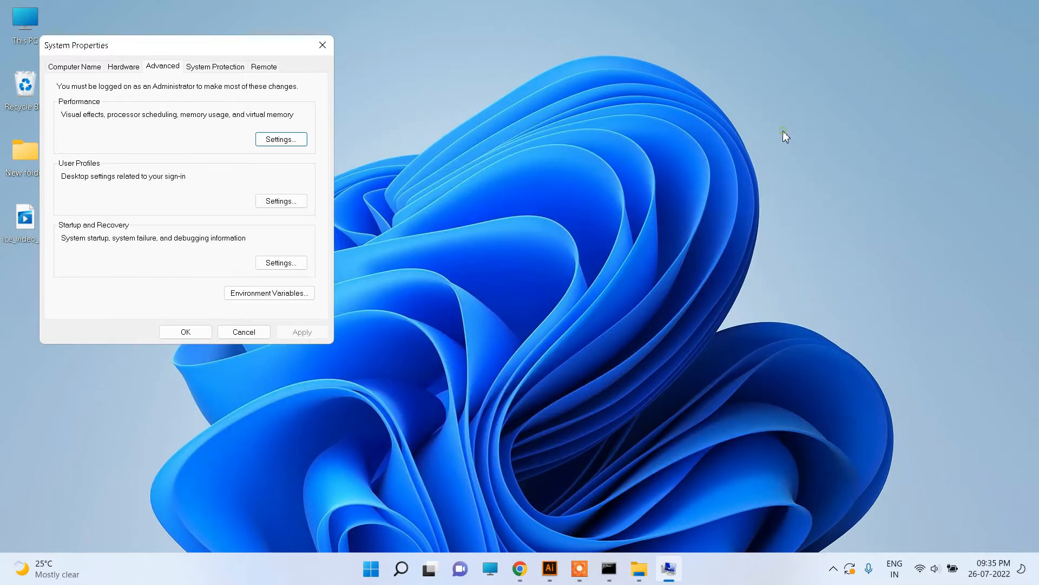
Add C:\Program Files\Java\jdk-18.0.2\bin as a new entry in the user Path environment variable
{"action": "left_click", "coordinate": [282, 295]}
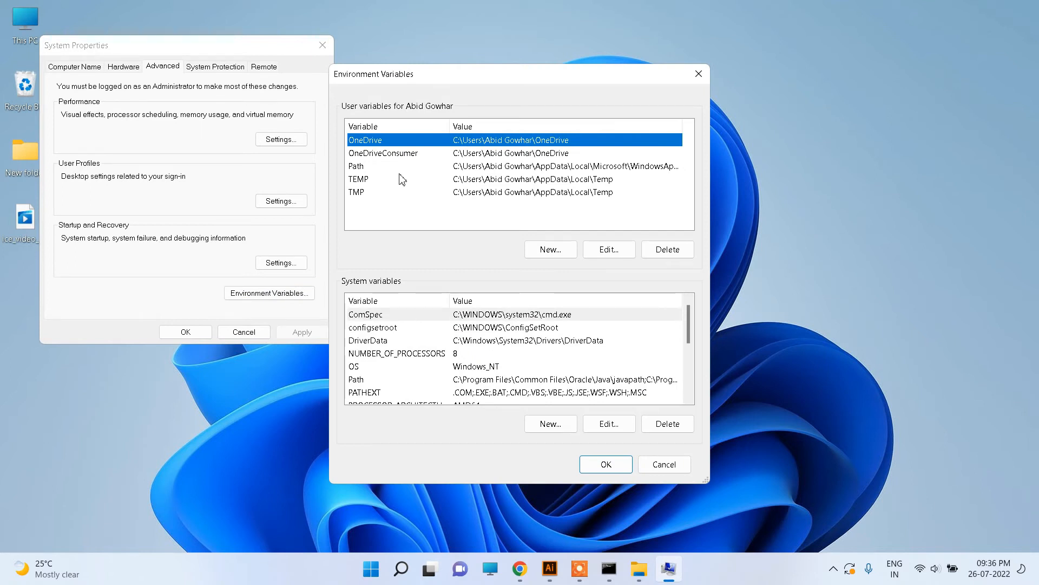
{"action": "left_click", "coordinate": [395, 168]}
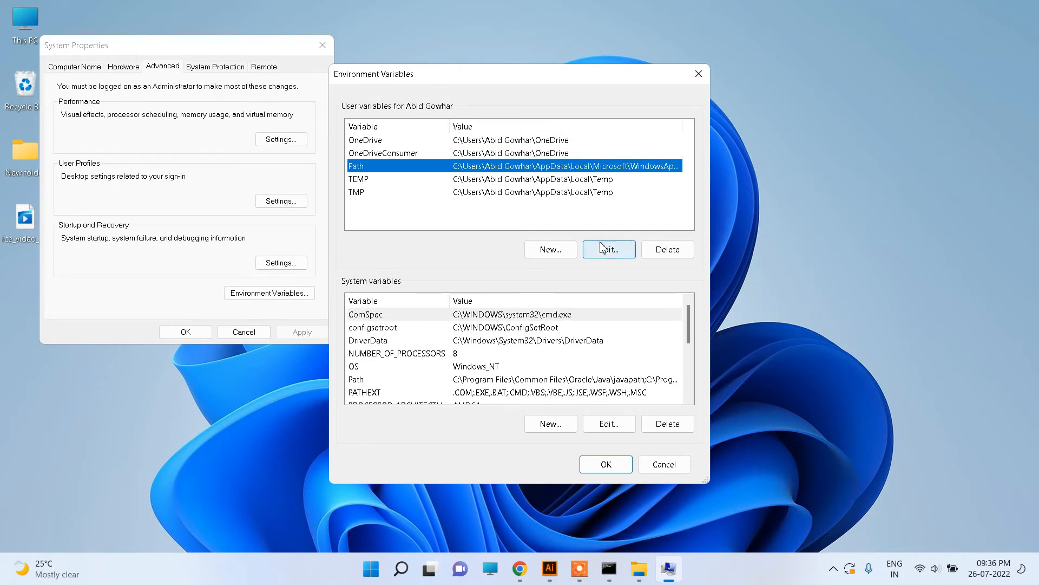
{"action": "left_click", "coordinate": [619, 254]}
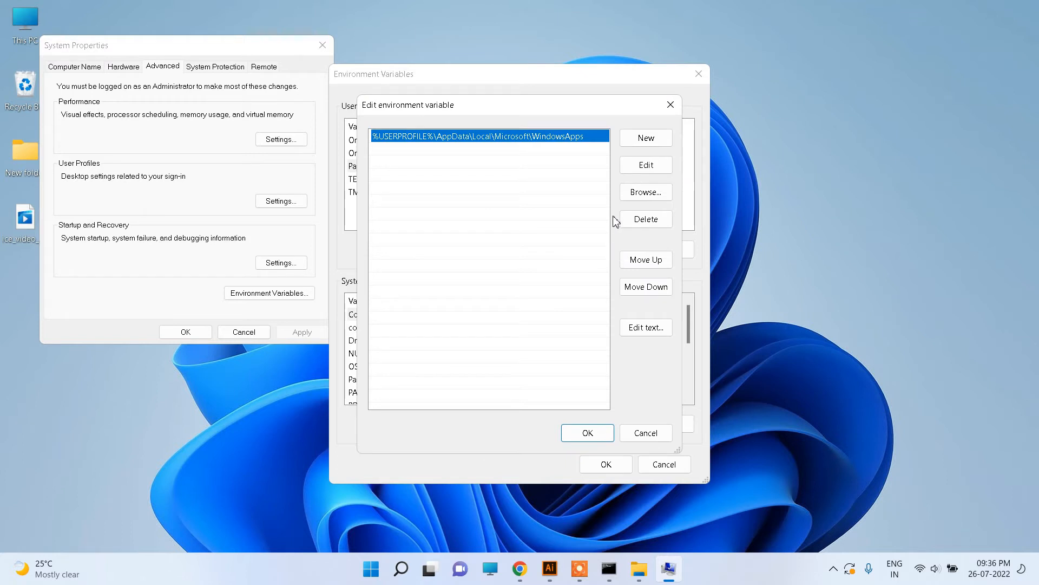
{"action": "left_click", "coordinate": [646, 139]}
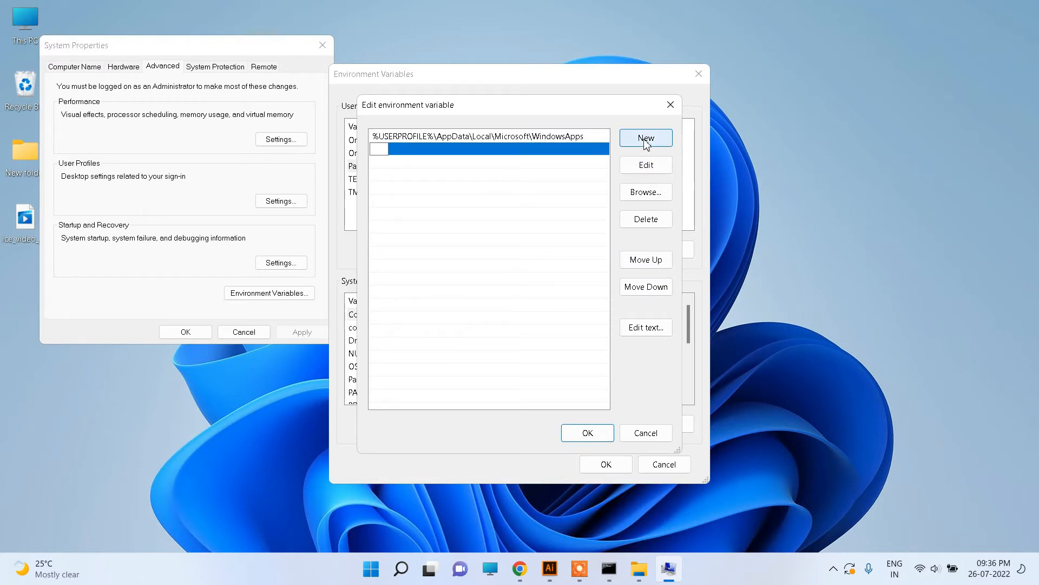
{"action": "key", "text": "ctrl+v"}
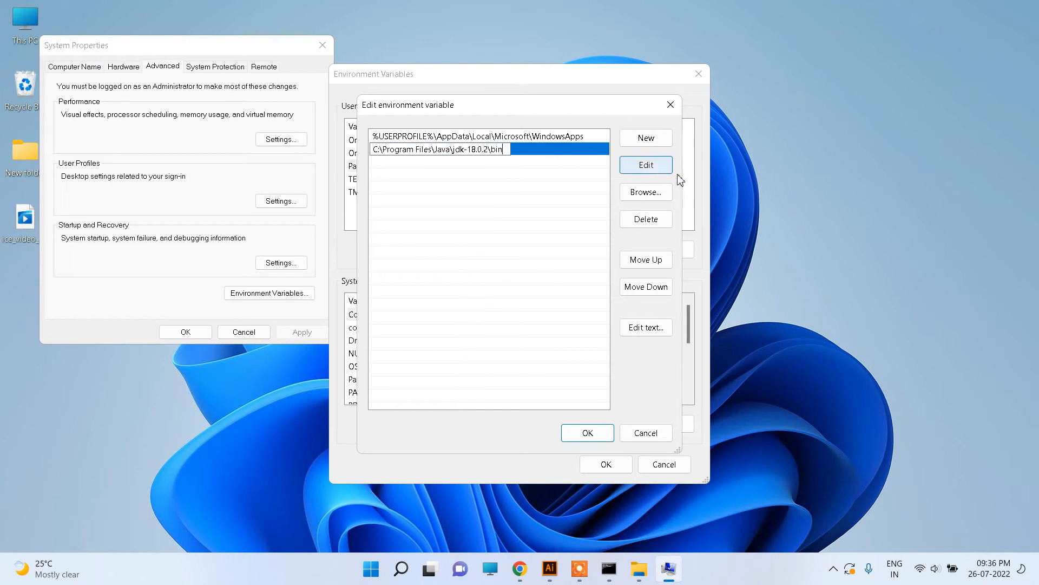
{"action": "left_click", "coordinate": [595, 432]}
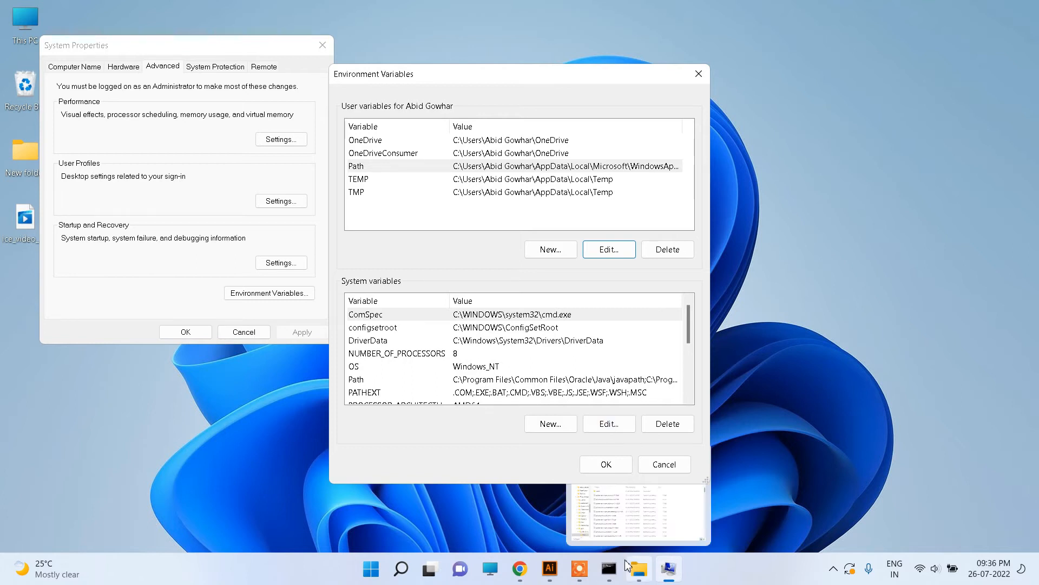
Go up to the jdk-18.0.2 folder in File Explorer and copy its full path, C:\Program Files\Java\jdk-18.0.2
{"action": "mouse_move", "coordinate": [640, 570]}
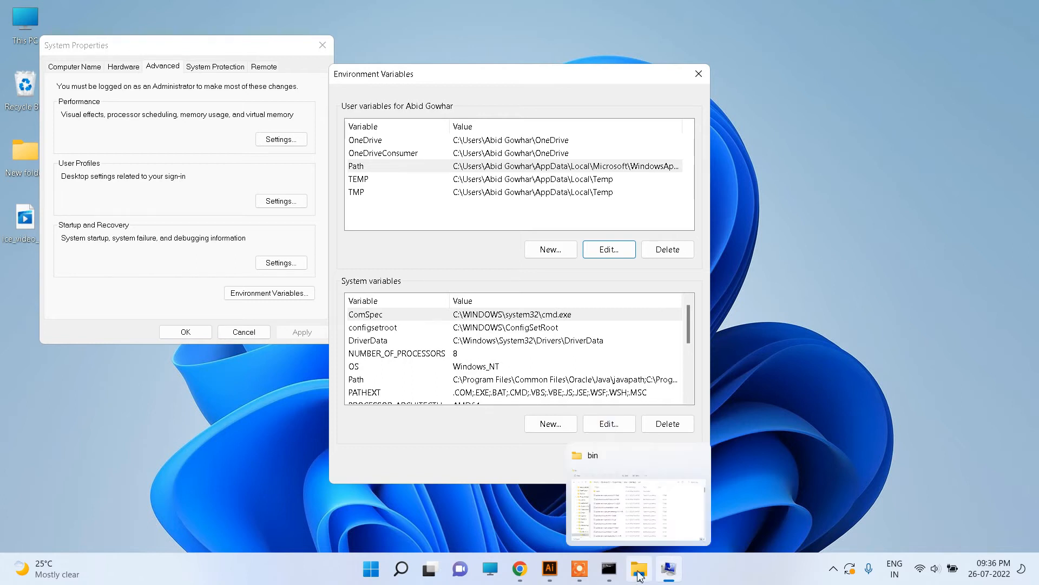
{"action": "left_click", "coordinate": [640, 517]}
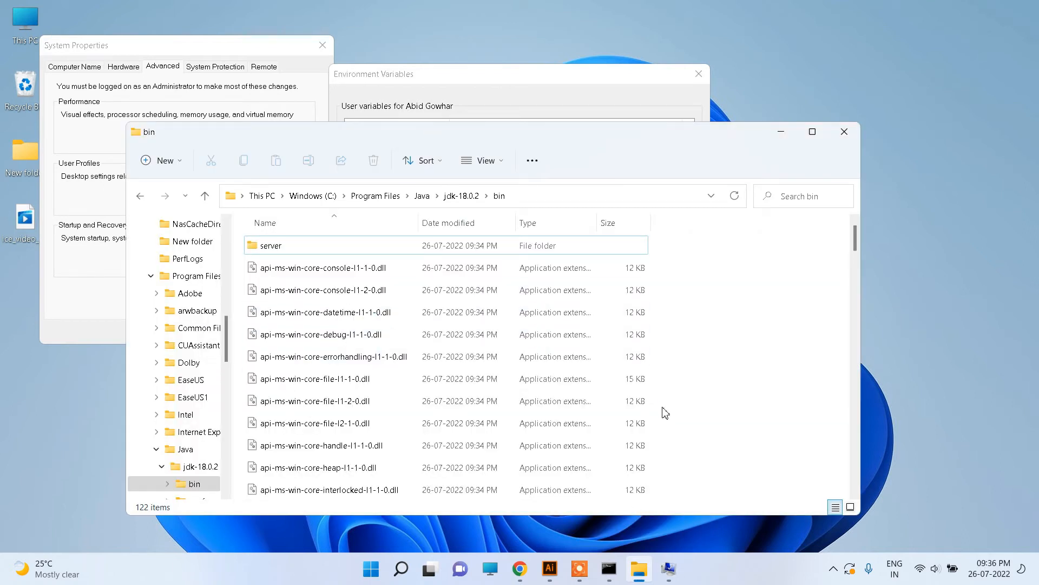
{"action": "left_click", "coordinate": [461, 196]}
{"action": "left_click", "coordinate": [505, 201]}
{"action": "key", "text": "ctrl+c"}
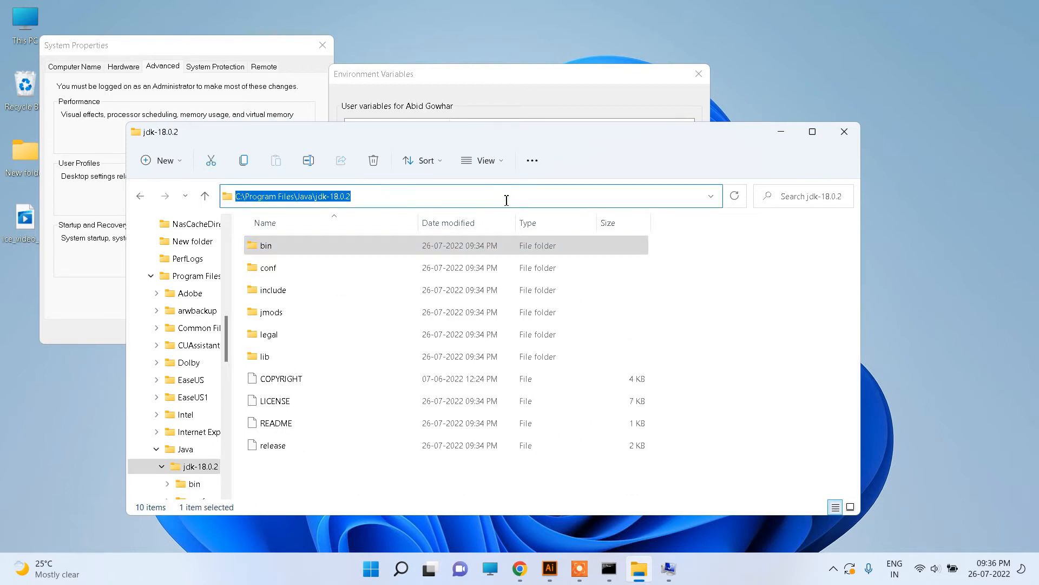
Create a new system variable named JAVA_HOME with the value C:\Program Files\Java\jdk-18.0.2
{"action": "mouse_move", "coordinate": [670, 574]}
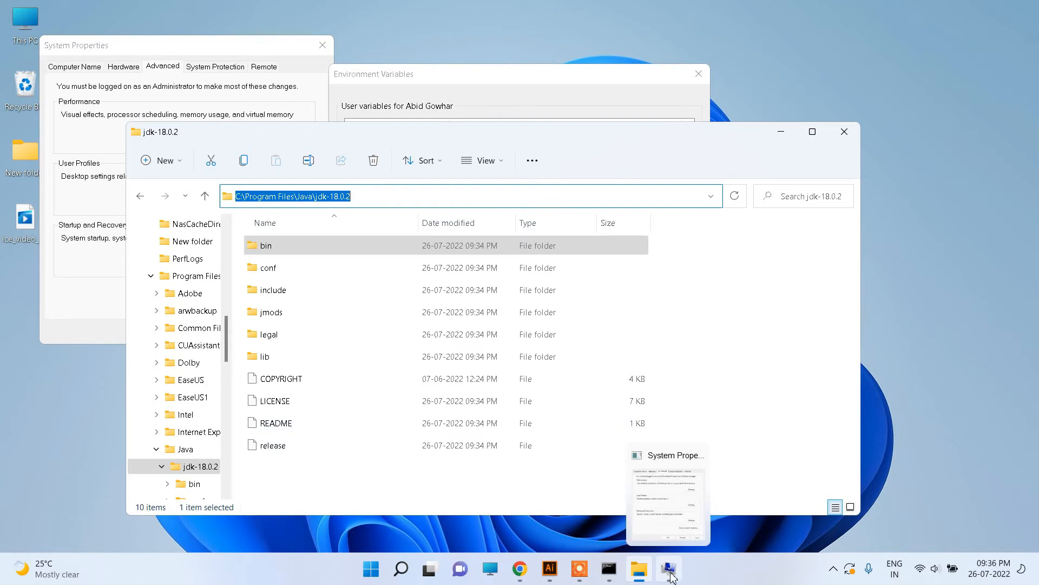
{"action": "left_click", "coordinate": [667, 526]}
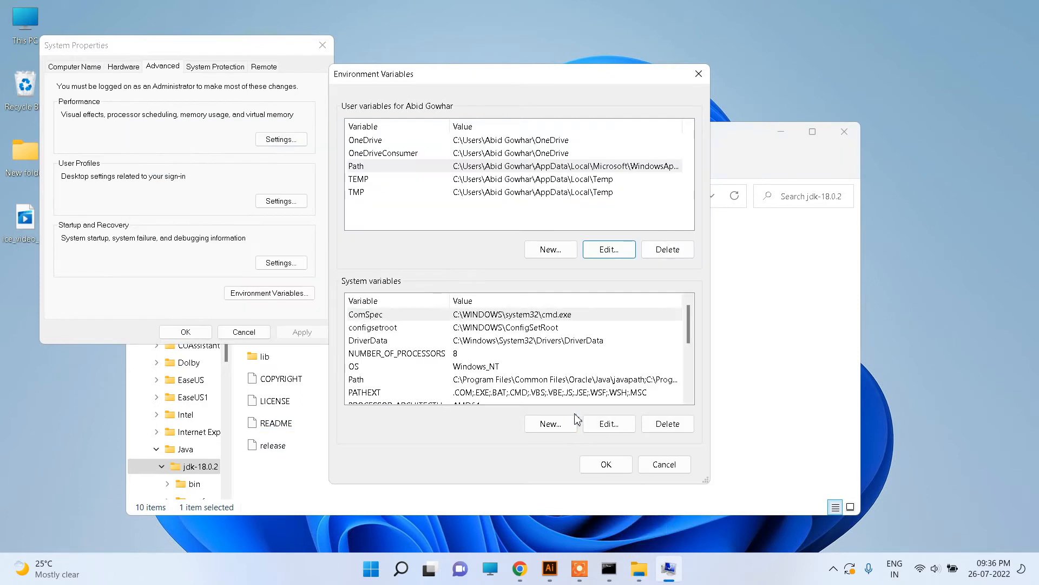
{"action": "left_click", "coordinate": [537, 394]}
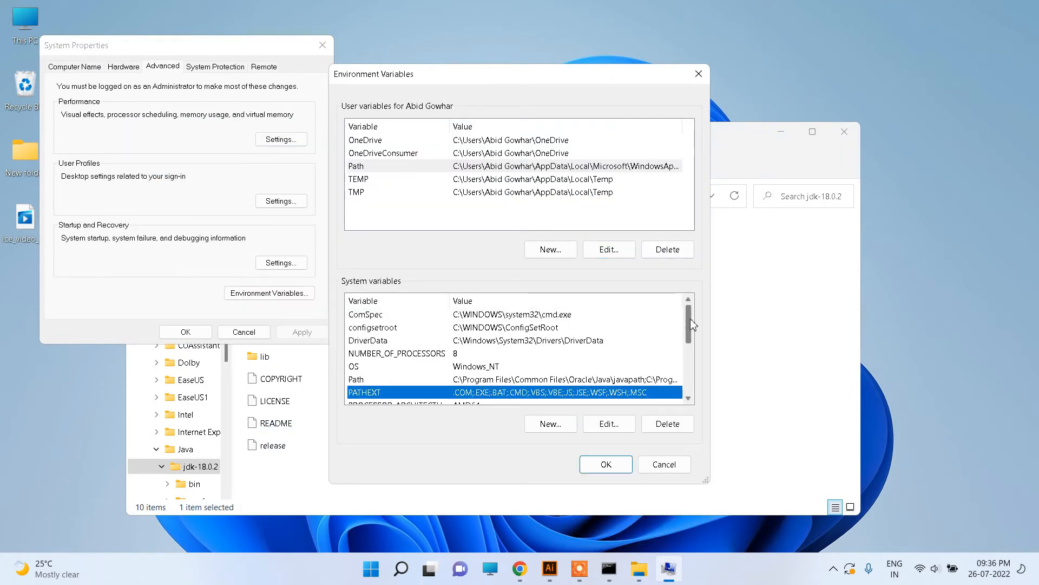
{"action": "left_click", "coordinate": [551, 424]}
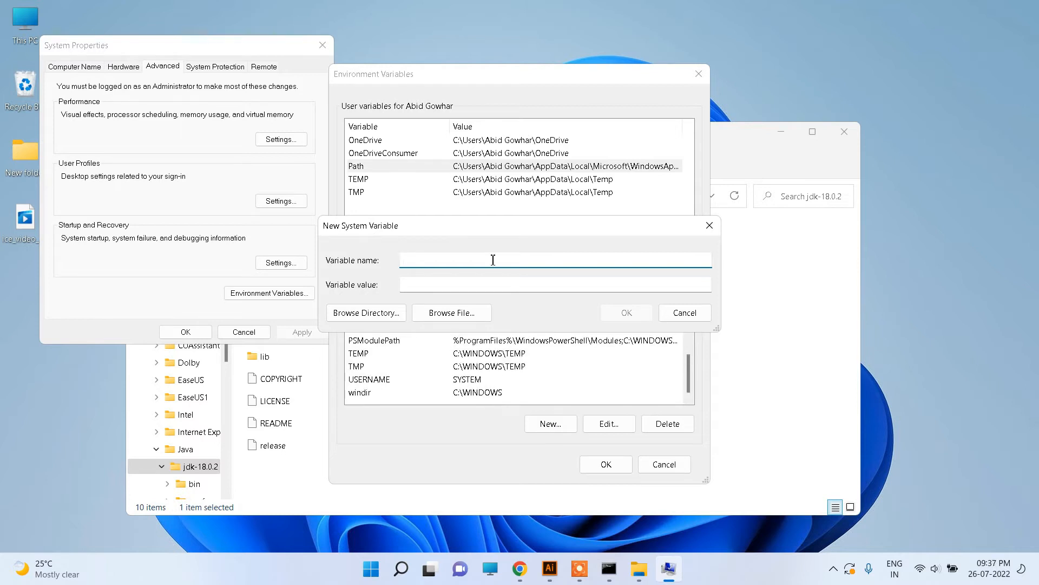
{"action": "type", "text": "JAVA_HOME"}
{"action": "left_click", "coordinate": [464, 284]}
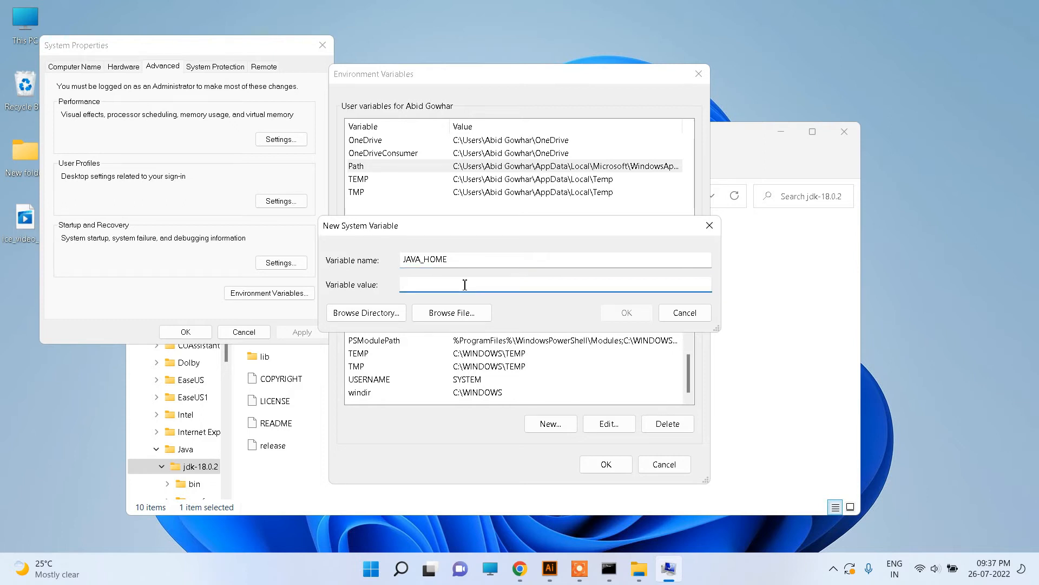
{"action": "key", "text": "ctrl+v"}
{"action": "left_click", "coordinate": [627, 313]}
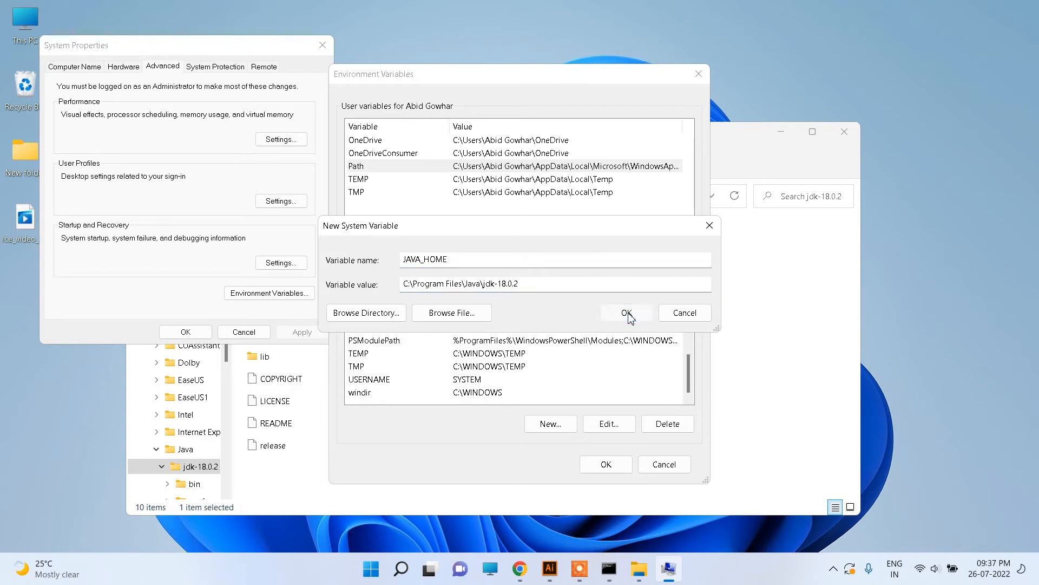
Apply the environment variable changes, accept System Properties and close the jdk-18.0.2 folder window
{"action": "left_click", "coordinate": [596, 464]}
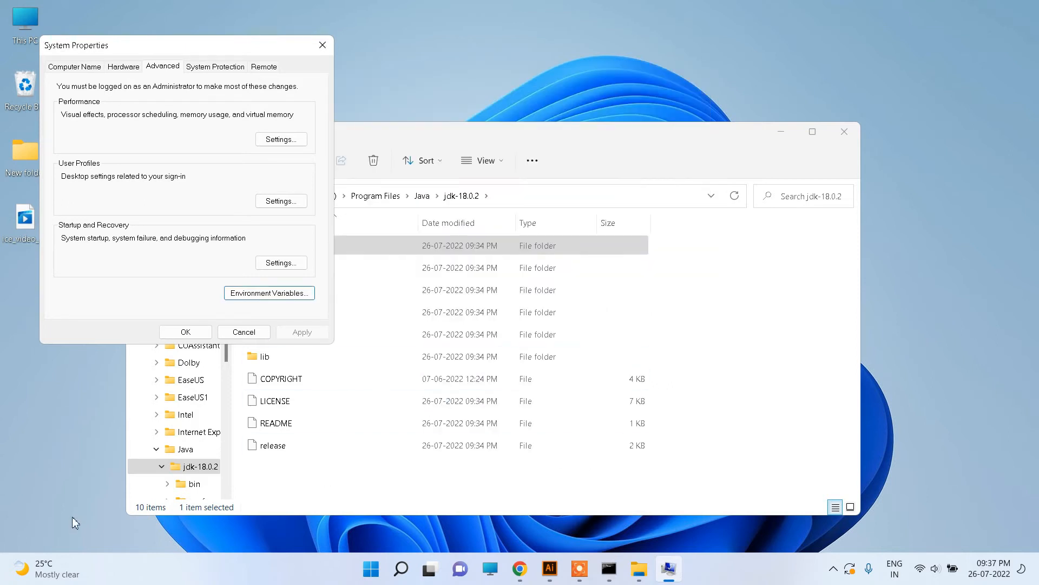
{"action": "left_click", "coordinate": [185, 331]}
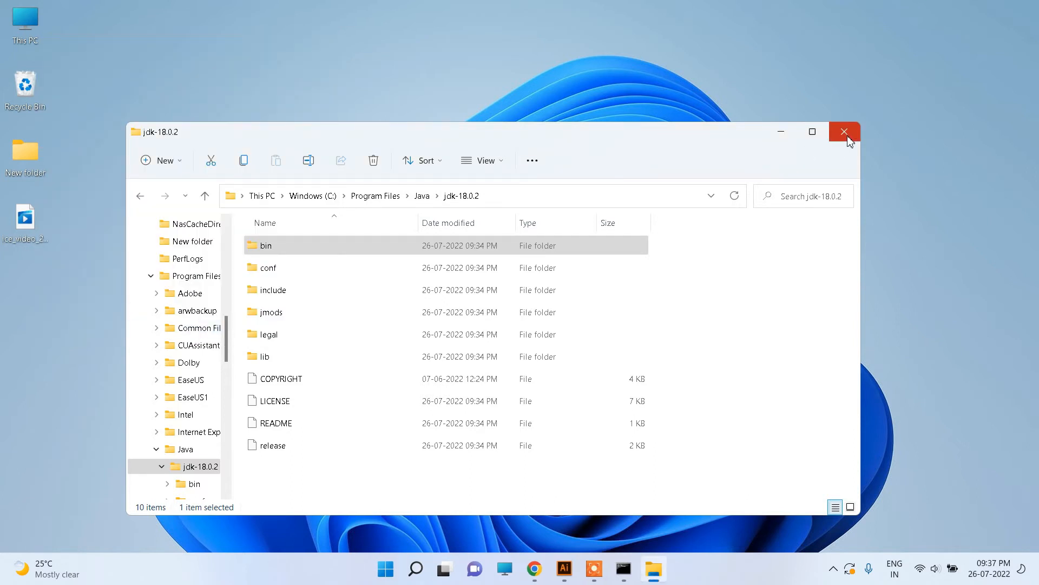
{"action": "left_click", "coordinate": [849, 141]}
Rerun java -version in the Command Prompt window that is already open, and close that window
{"action": "mouse_move", "coordinate": [646, 576]}
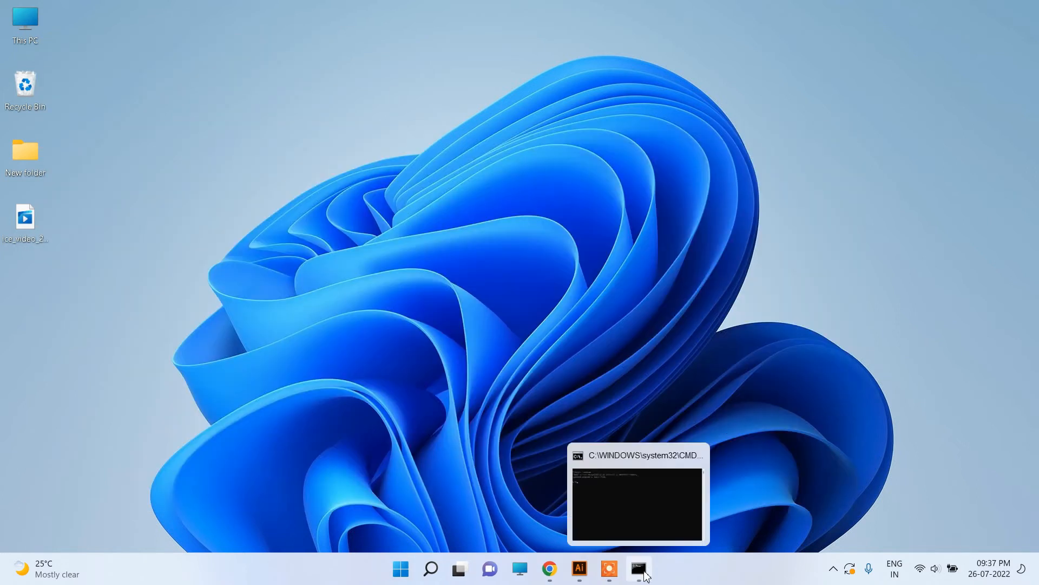
{"action": "left_click", "coordinate": [649, 529]}
{"action": "left_click", "coordinate": [144, 235]}
{"action": "key", "text": "Up"}
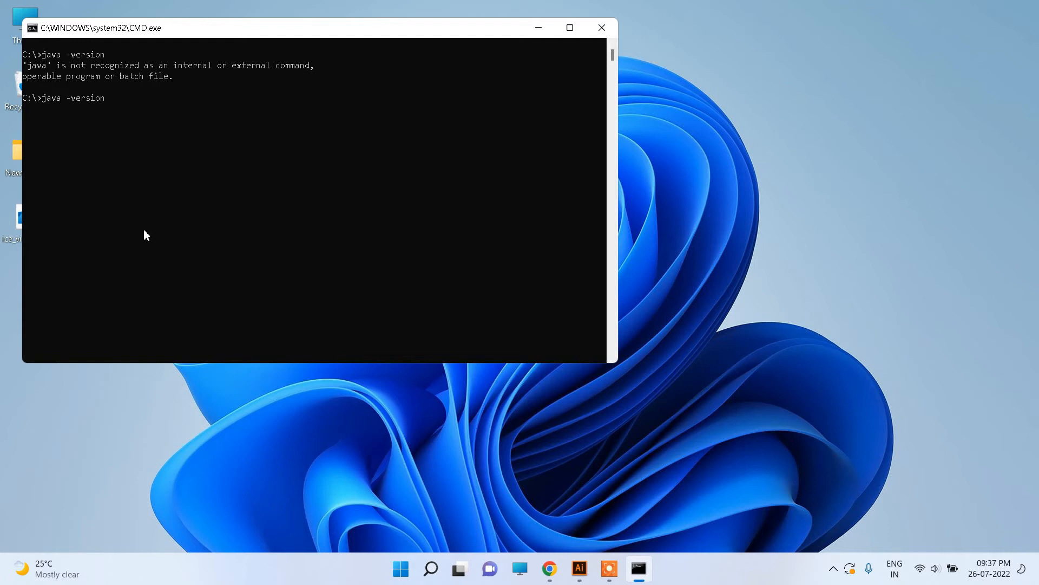
{"action": "key", "text": "Return"}
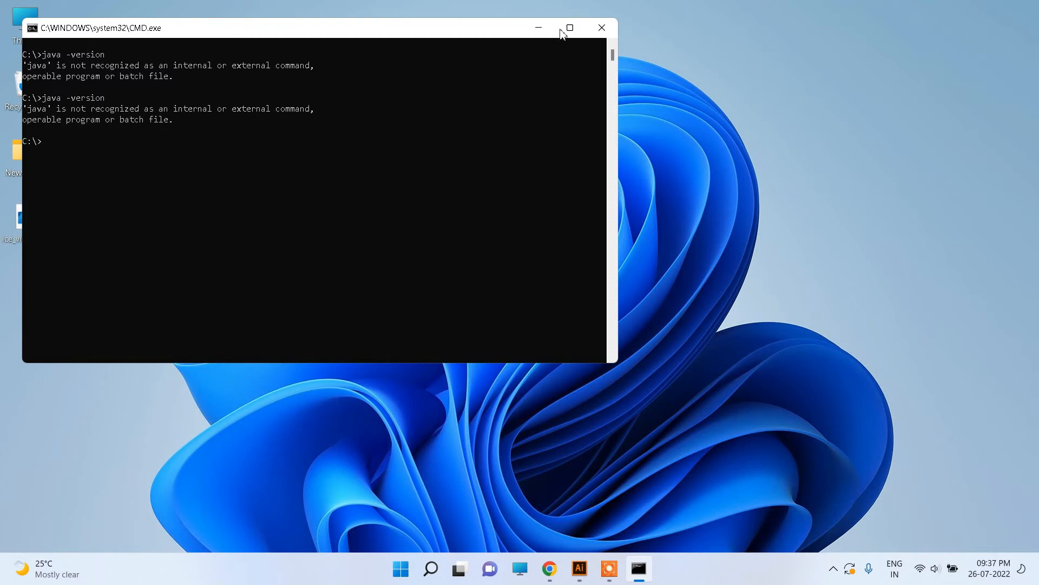
{"action": "left_click", "coordinate": [615, 34]}
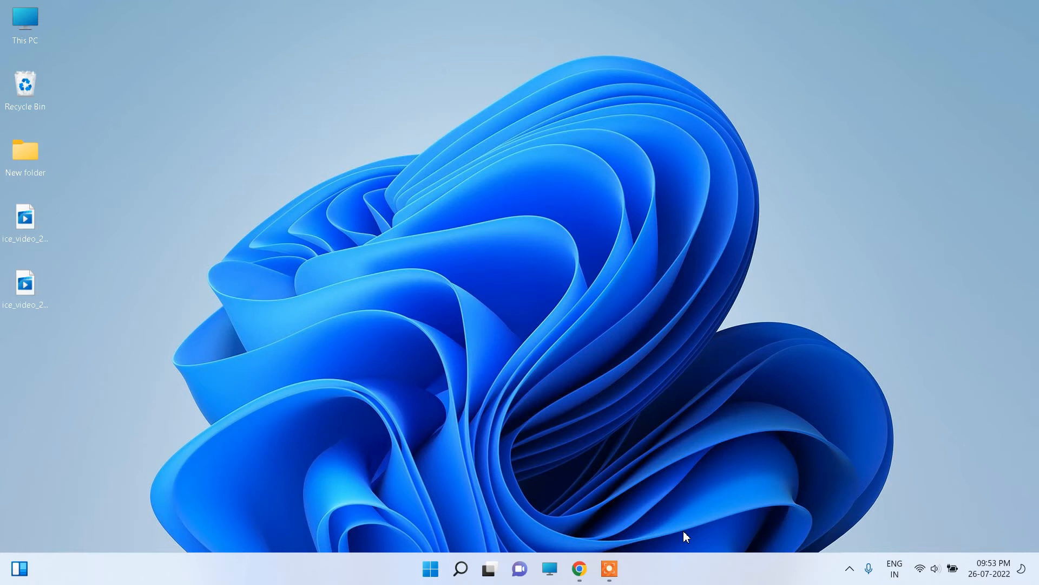
Start a new Command Prompt and check the Java runtime and compiler with java -version and javac -version
{"action": "key", "text": "super+r"}
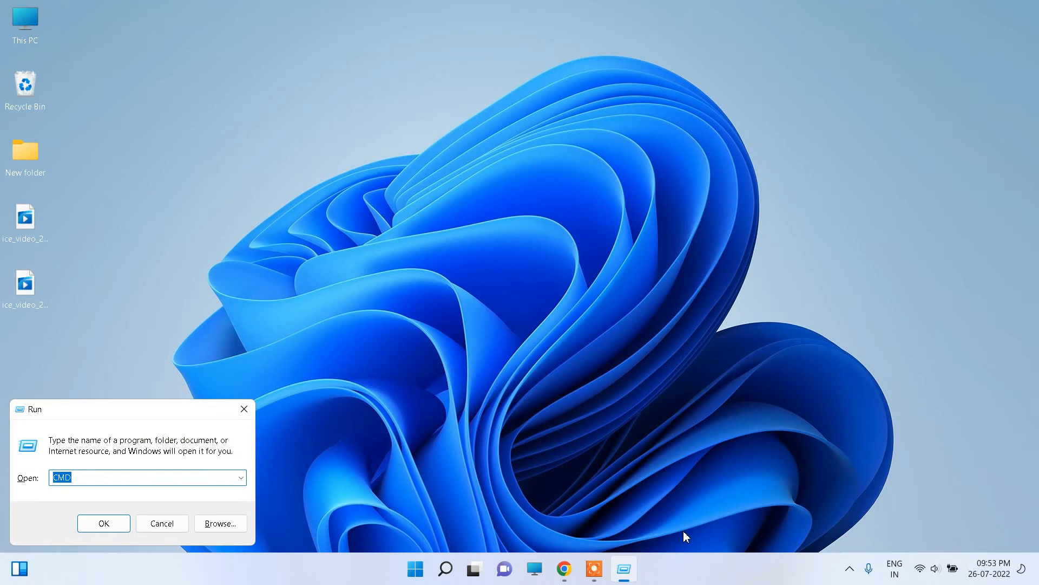
{"action": "key", "text": "Return"}
{"action": "type", "text": "j"}
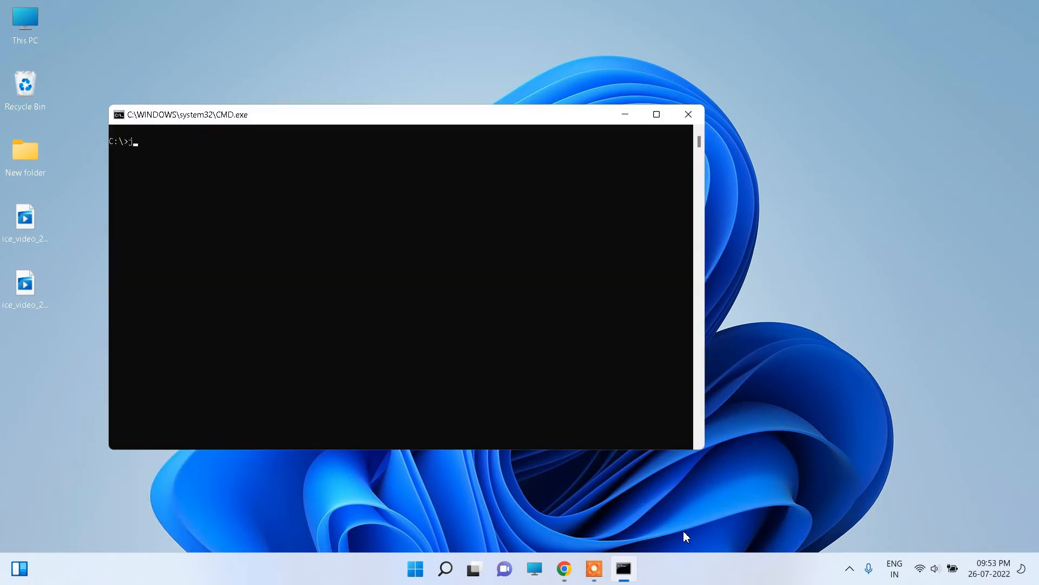
{"action": "type", "text": "ava -version"}
{"action": "key", "text": "Return"}
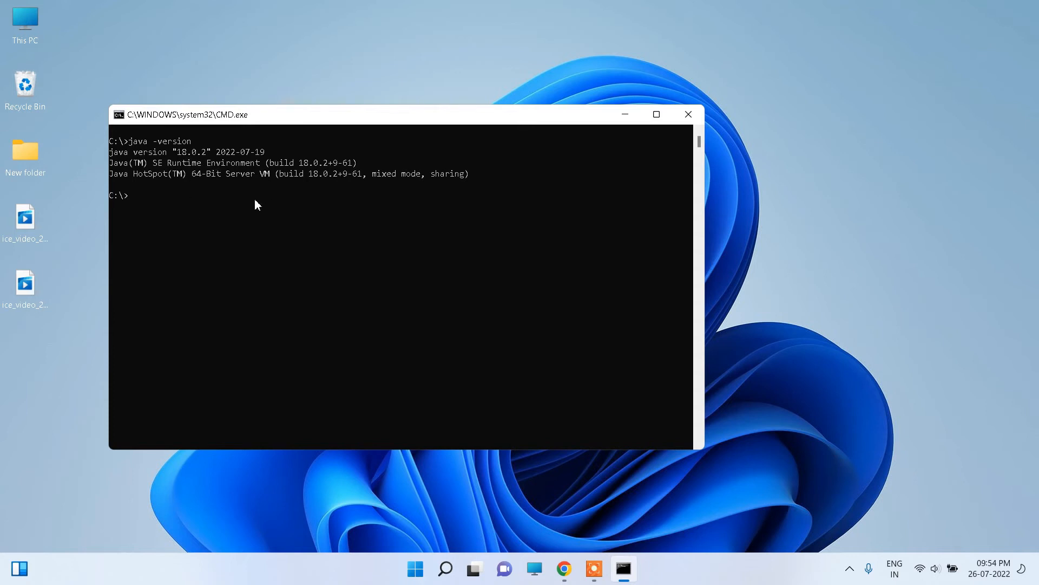
{"action": "type", "text": "javac -version"}
{"action": "key", "text": "Return"}
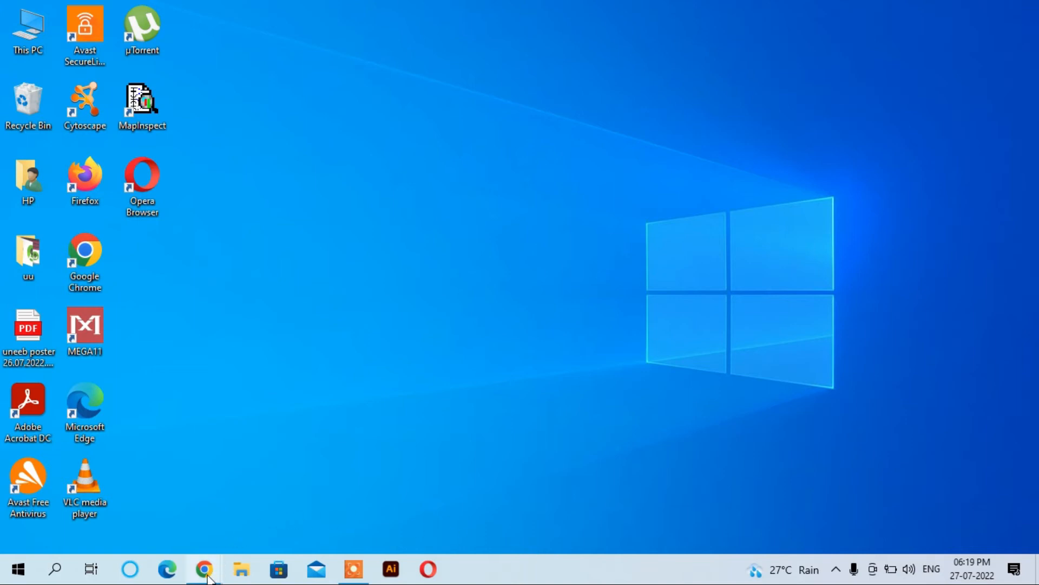
In Chrome, search Google for "netbeans download" and go to the Apache NetBeans 14 download page listing the binaries
{"action": "mouse_move", "coordinate": [204, 569]}
{"action": "left_click", "coordinate": [295, 513]}
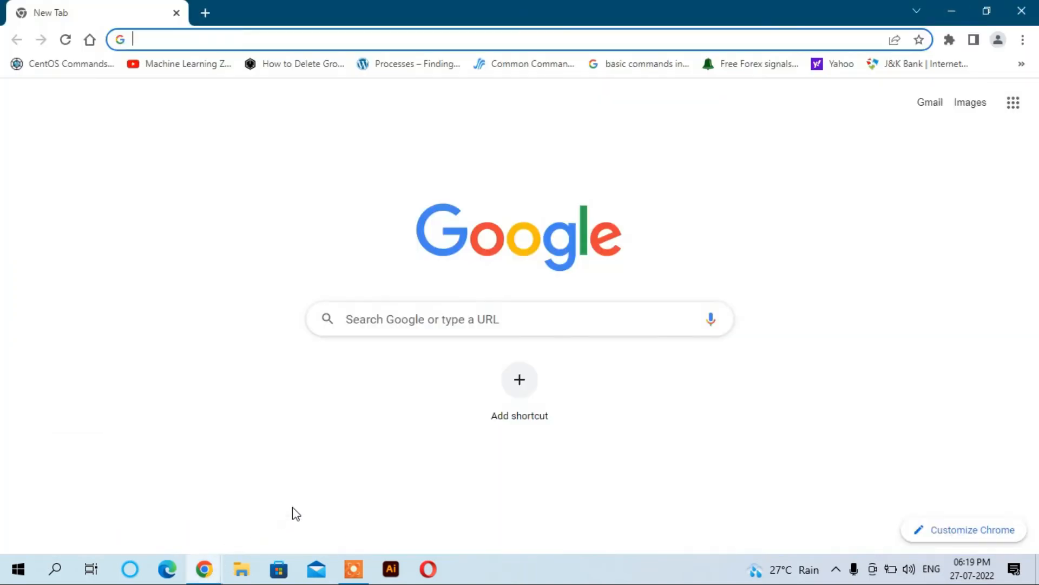
{"action": "left_click", "coordinate": [427, 313]}
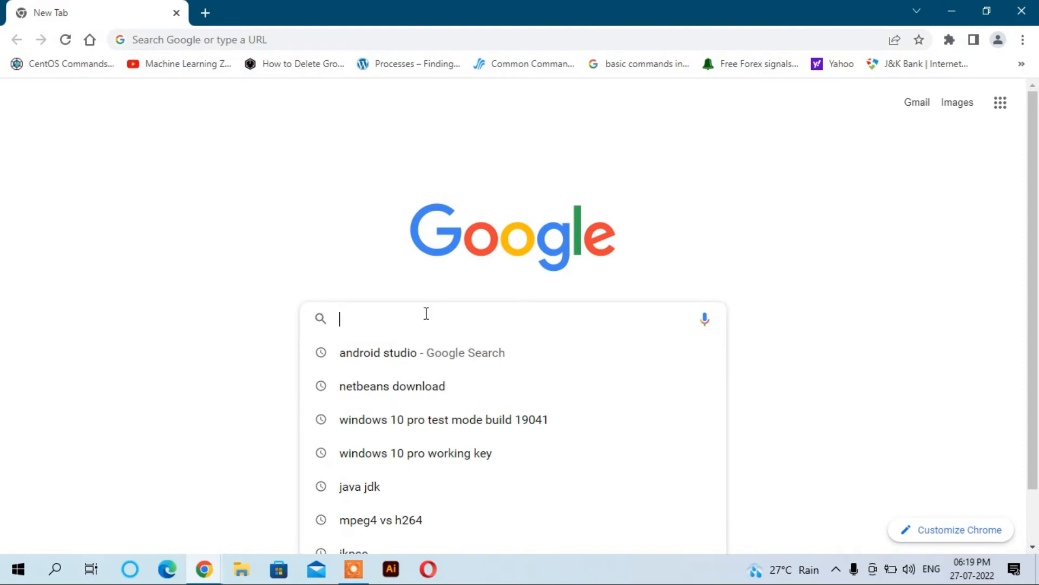
{"action": "left_click", "coordinate": [410, 391]}
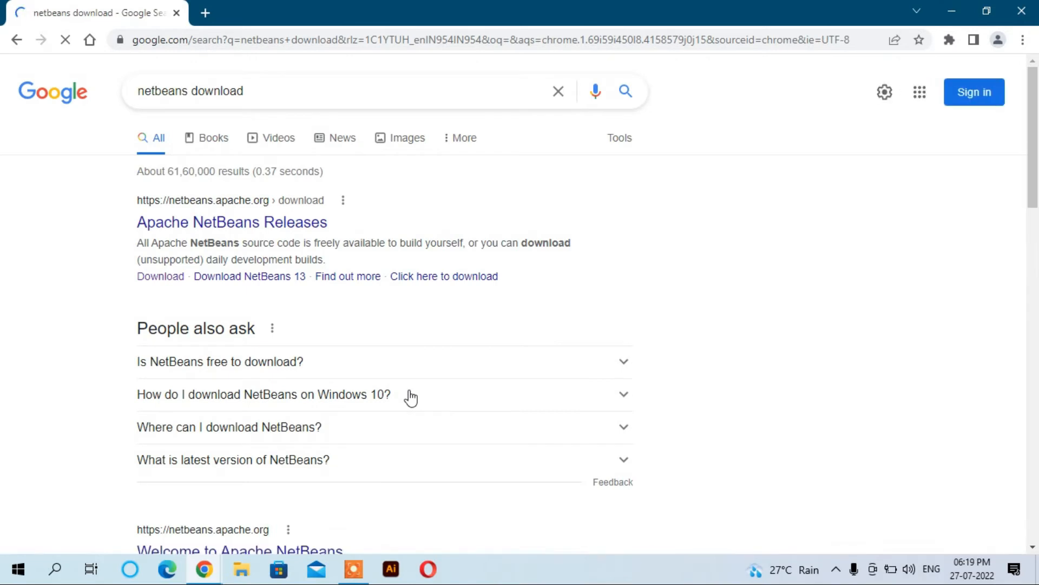
{"action": "left_click", "coordinate": [248, 232]}
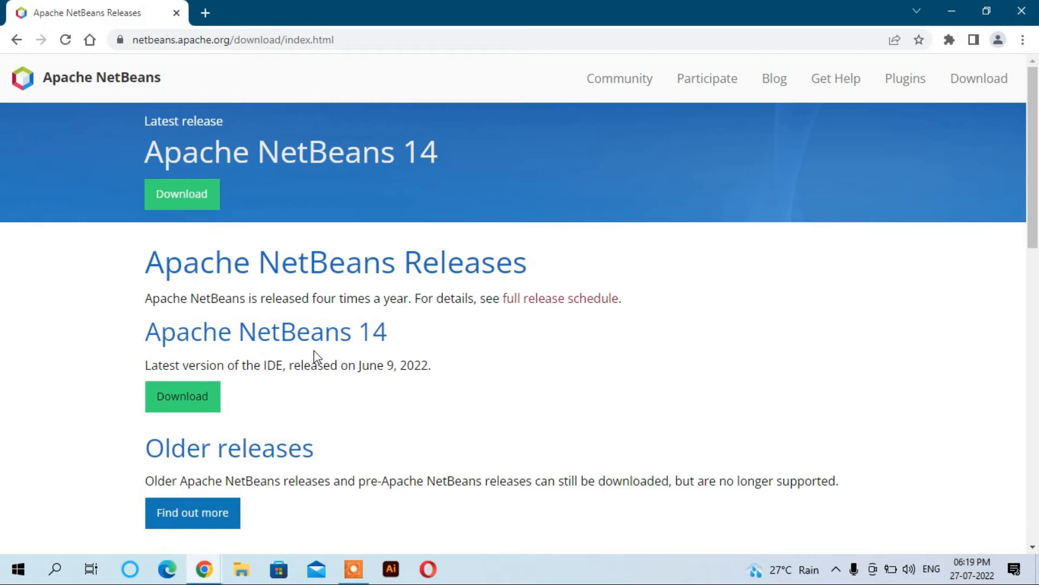
{"action": "left_click", "coordinate": [190, 400]}
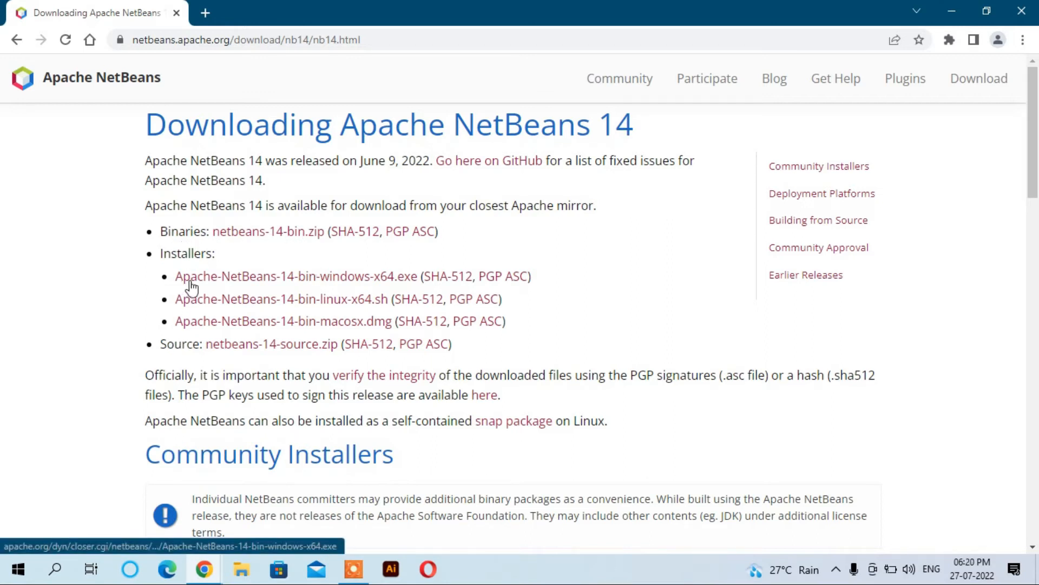
{"action": "double_click", "coordinate": [190, 235]}
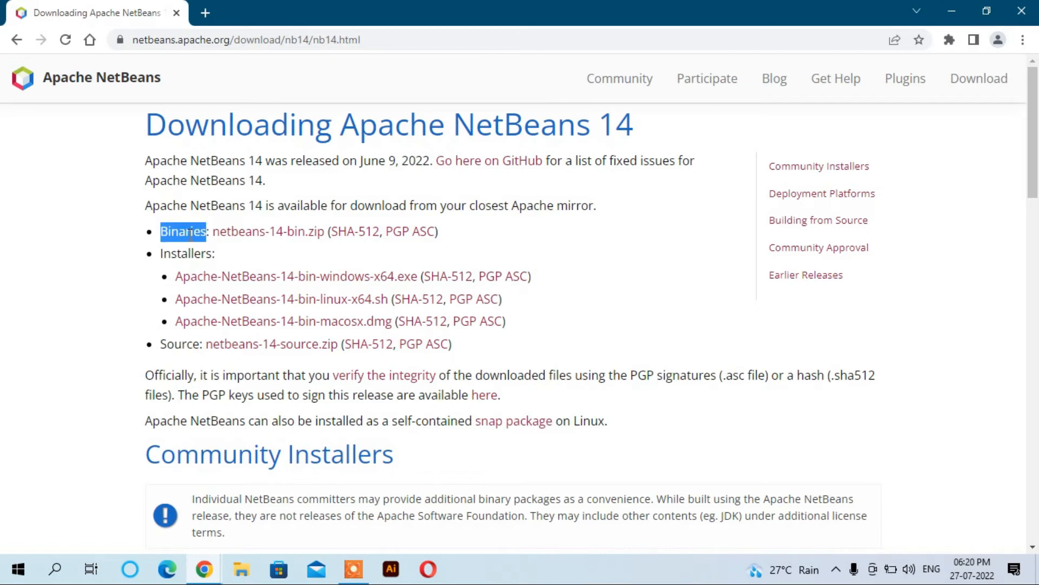
{"action": "left_click", "coordinate": [190, 235]}
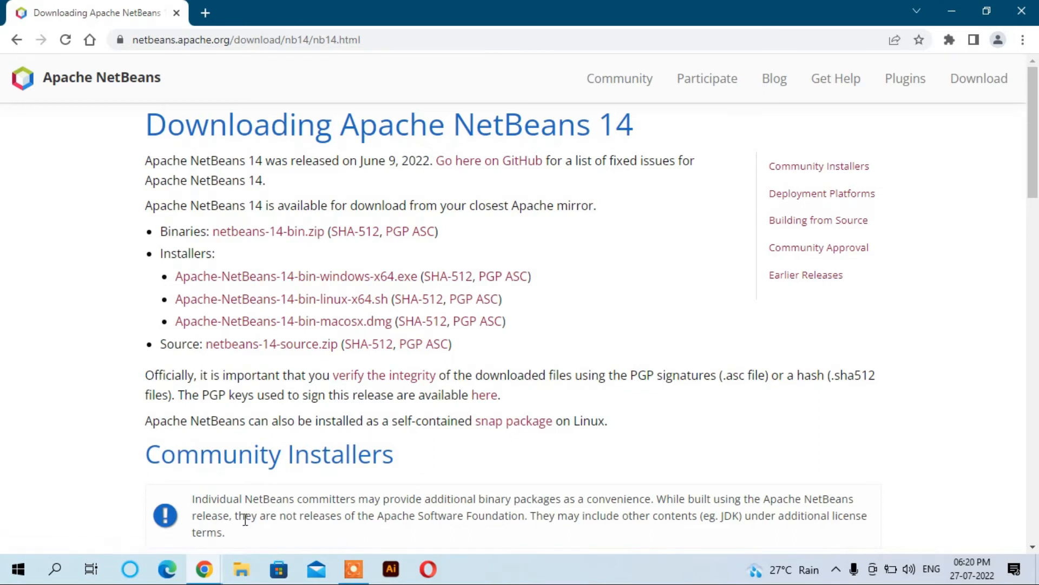
In File Explorer, move the netbeans folder from Downloads\netbeans-14-bin to the root of Local Disk (C:)
{"action": "left_click", "coordinate": [241, 569]}
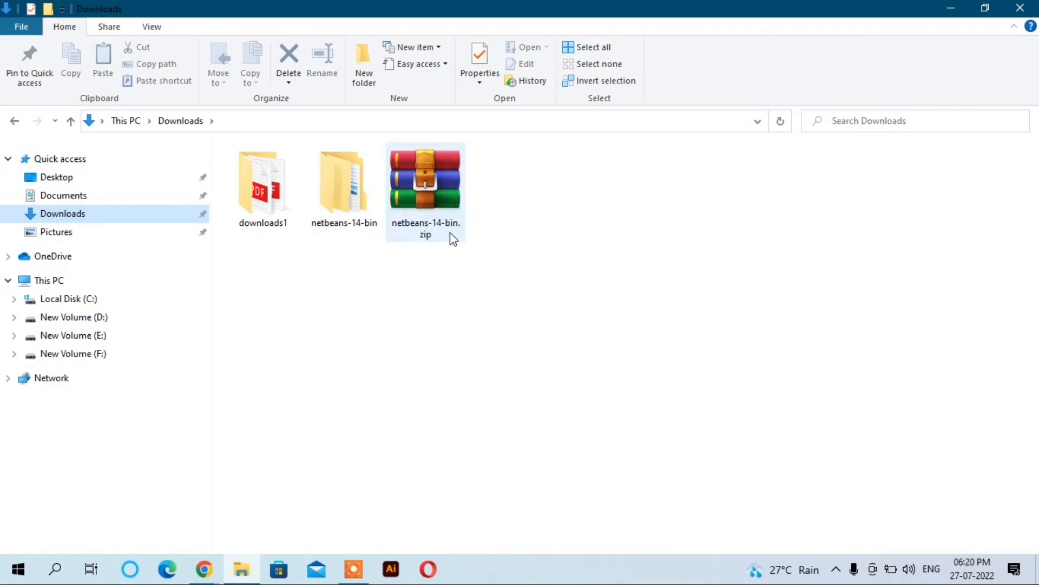
{"action": "double_click", "coordinate": [332, 196]}
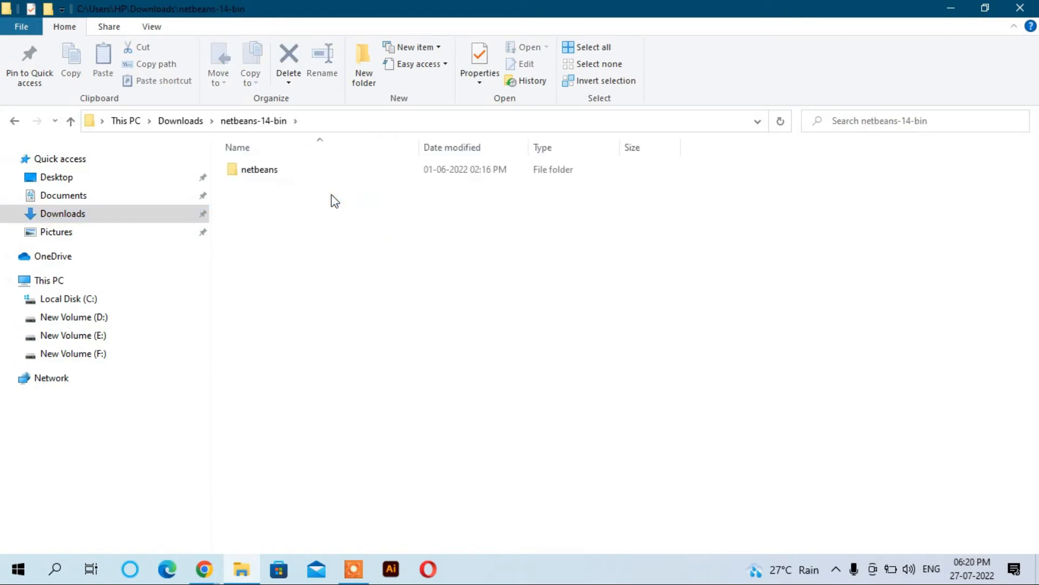
{"action": "left_click", "coordinate": [262, 174]}
{"action": "right_click", "coordinate": [262, 173]}
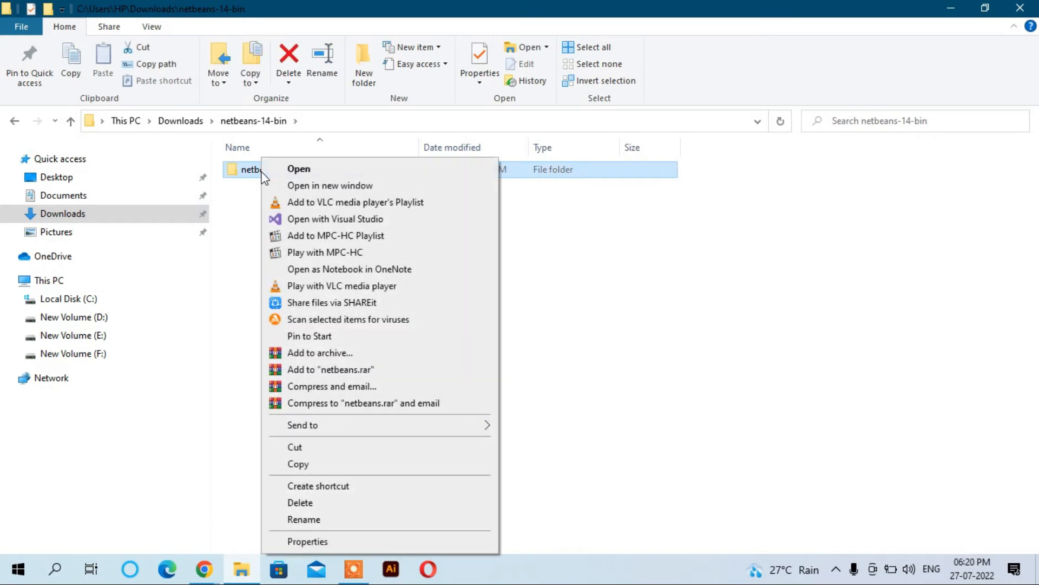
{"action": "left_click", "coordinate": [294, 450]}
{"action": "left_click", "coordinate": [75, 300]}
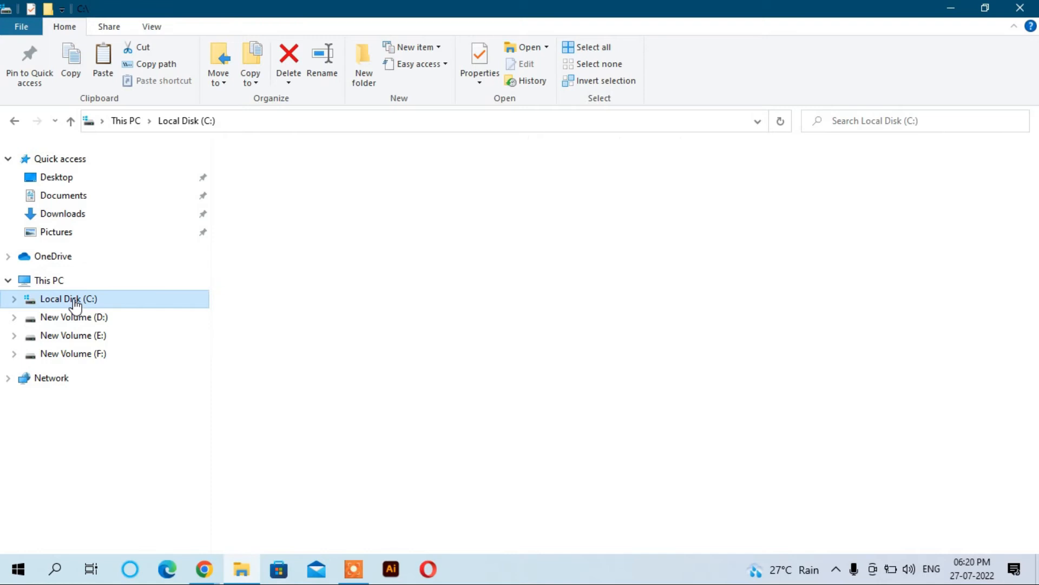
{"action": "left_click", "coordinate": [839, 286]}
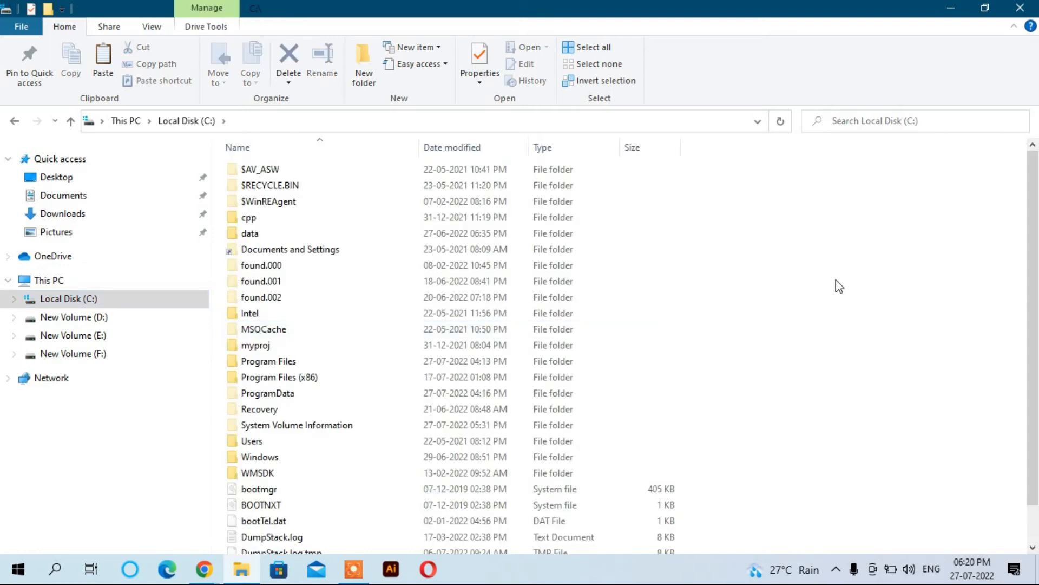
{"action": "right_click", "coordinate": [839, 286]}
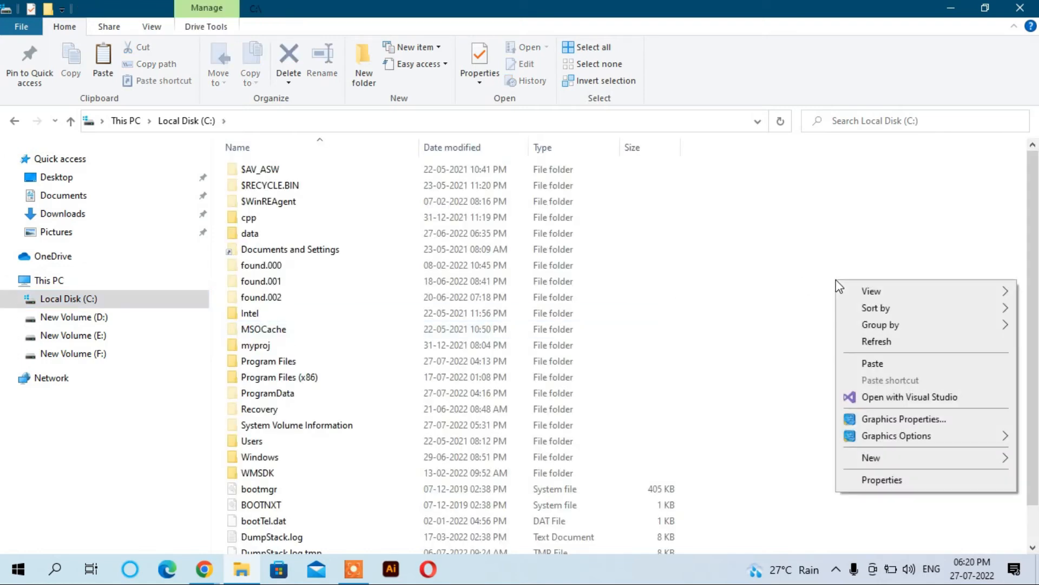
{"action": "left_click", "coordinate": [849, 365]}
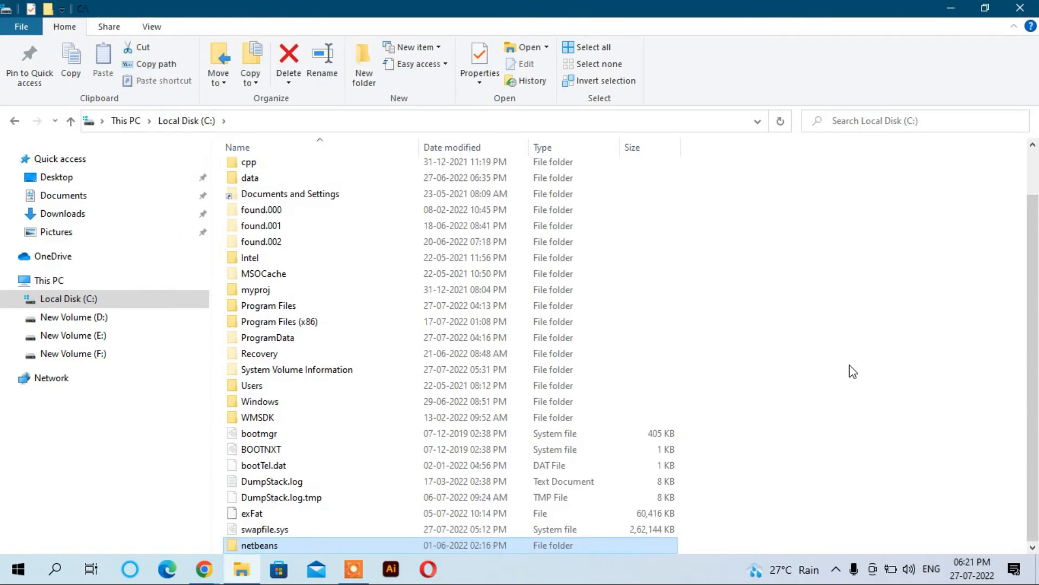
Go to the bin folder inside C:\netbeans and create a desktop shortcut for netbeans64.exe
{"action": "double_click", "coordinate": [267, 546]}
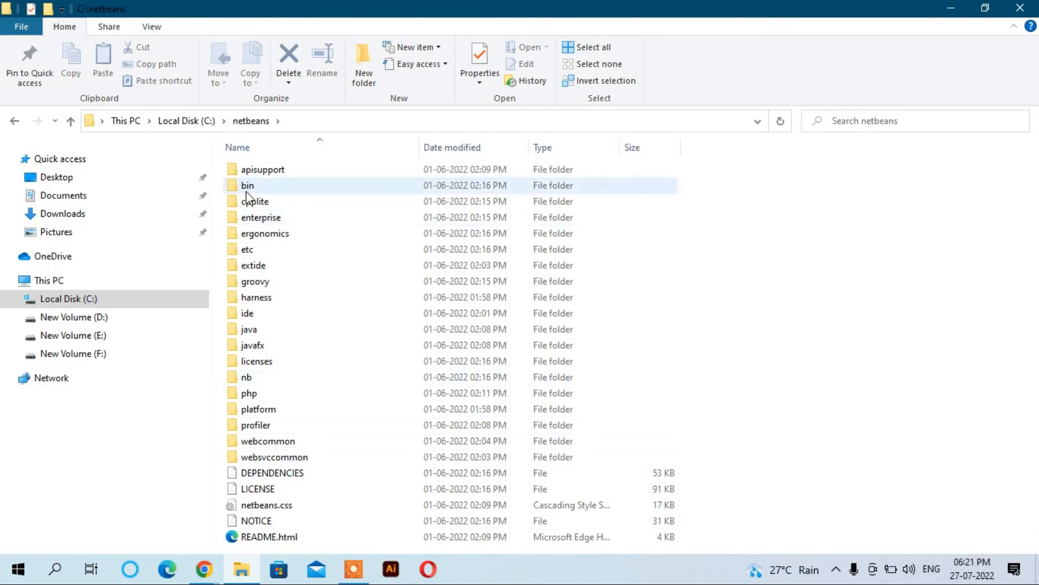
{"action": "double_click", "coordinate": [246, 192]}
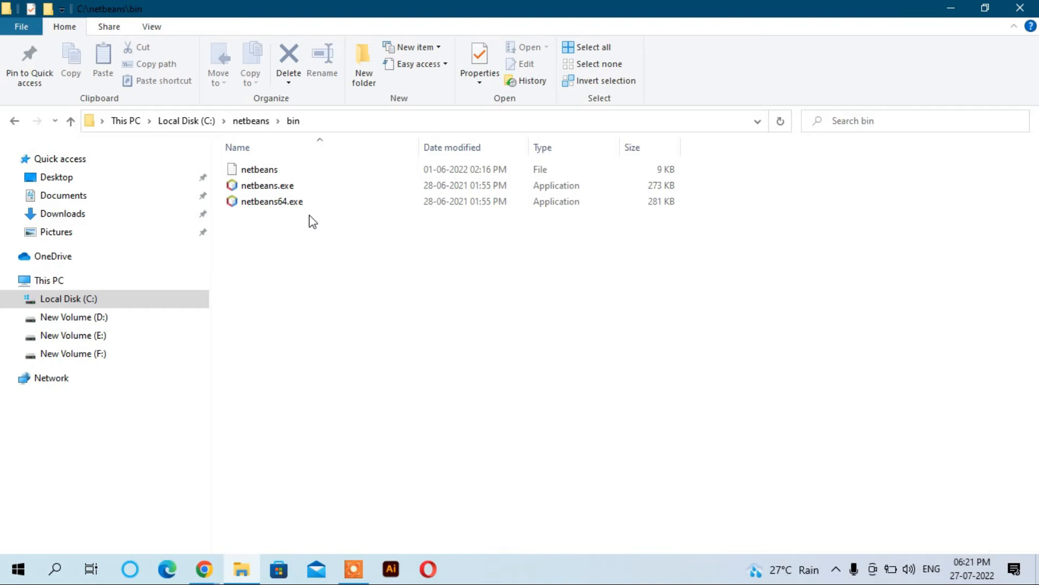
{"action": "left_click", "coordinate": [271, 204]}
{"action": "left_click", "coordinate": [270, 204]}
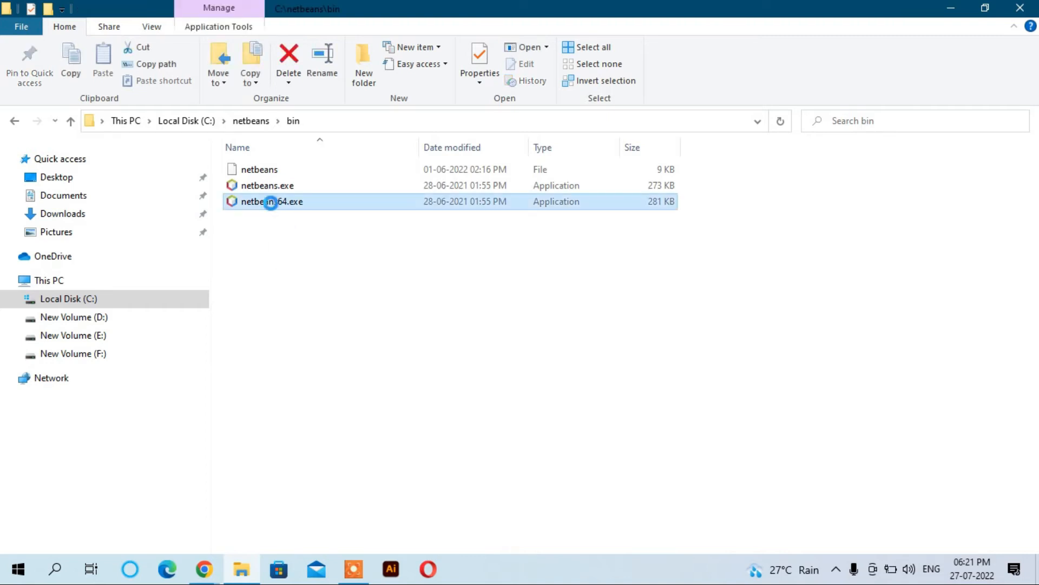
{"action": "right_click", "coordinate": [271, 203]}
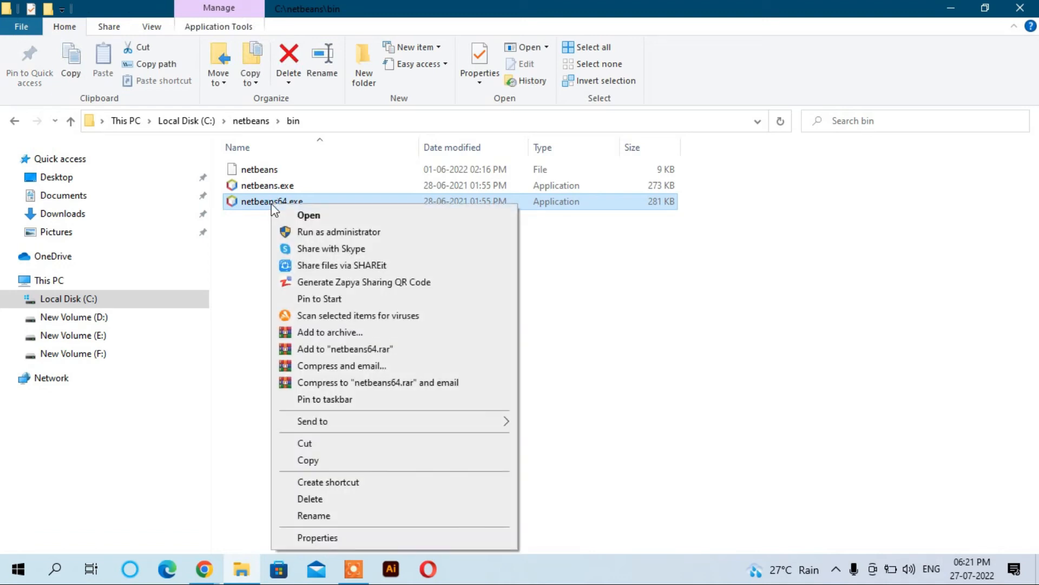
{"action": "mouse_move", "coordinate": [337, 422]}
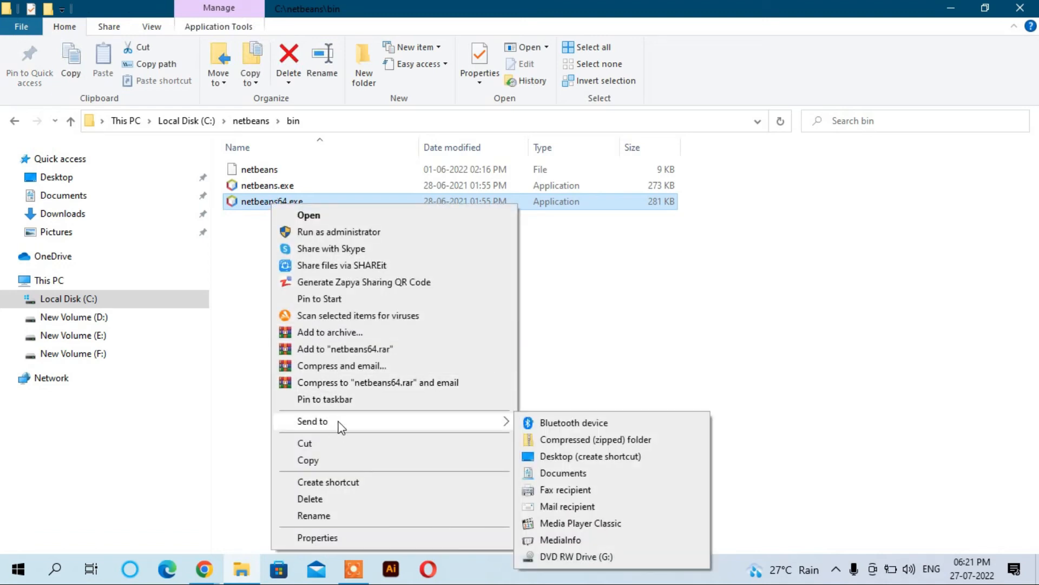
{"action": "left_click", "coordinate": [606, 456]}
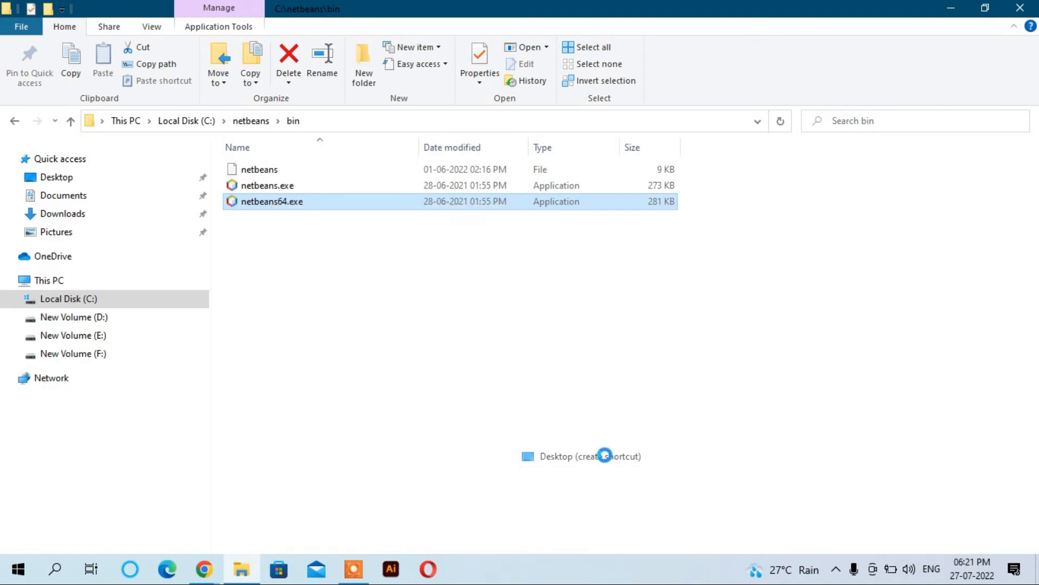
Pin netbeans64.exe to the taskbar, close the File Explorer window and minimize Chrome
{"action": "right_click", "coordinate": [271, 210]}
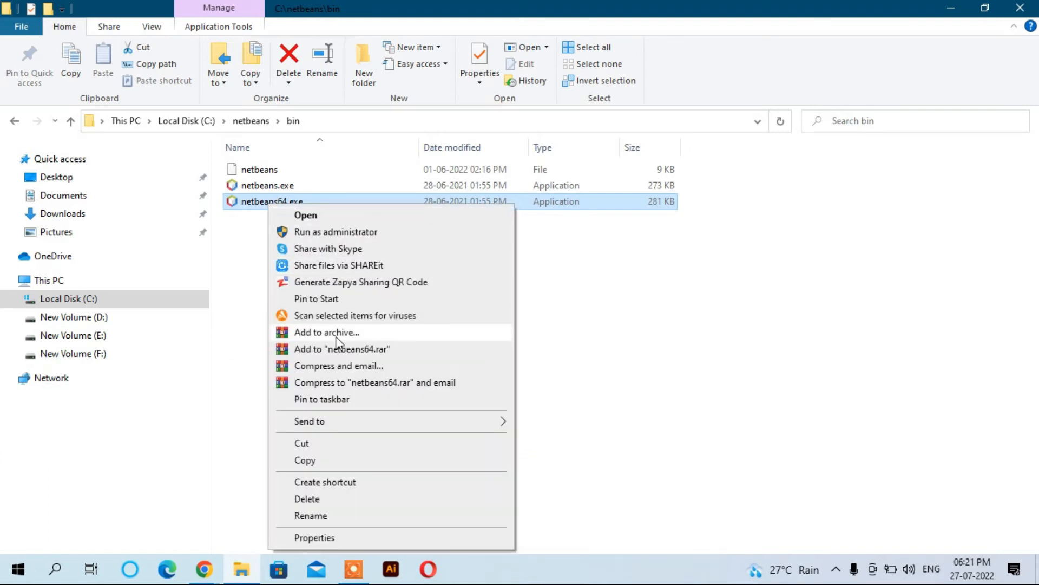
{"action": "left_click", "coordinate": [339, 401]}
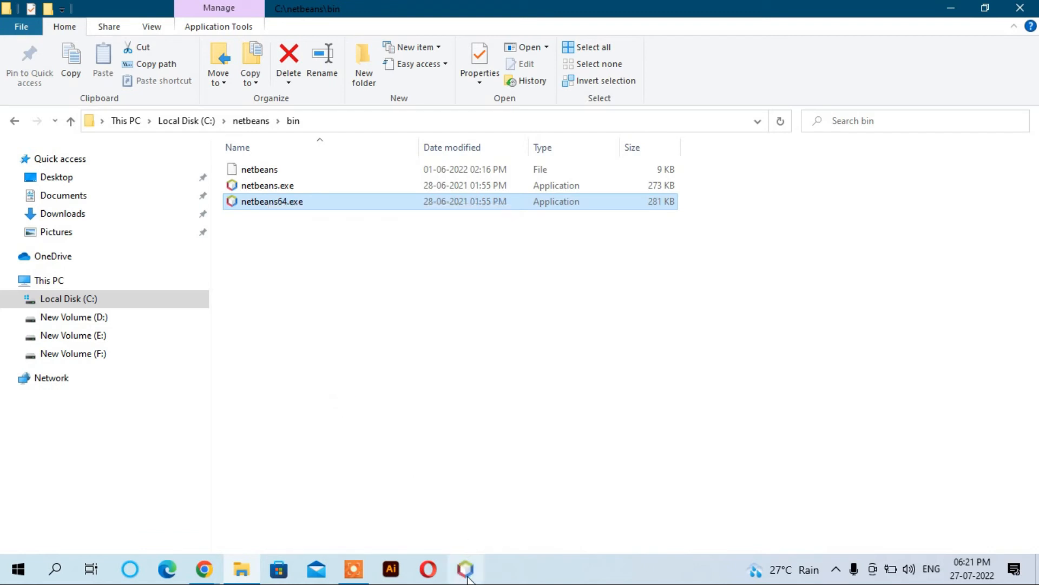
{"action": "left_click", "coordinate": [1025, 9]}
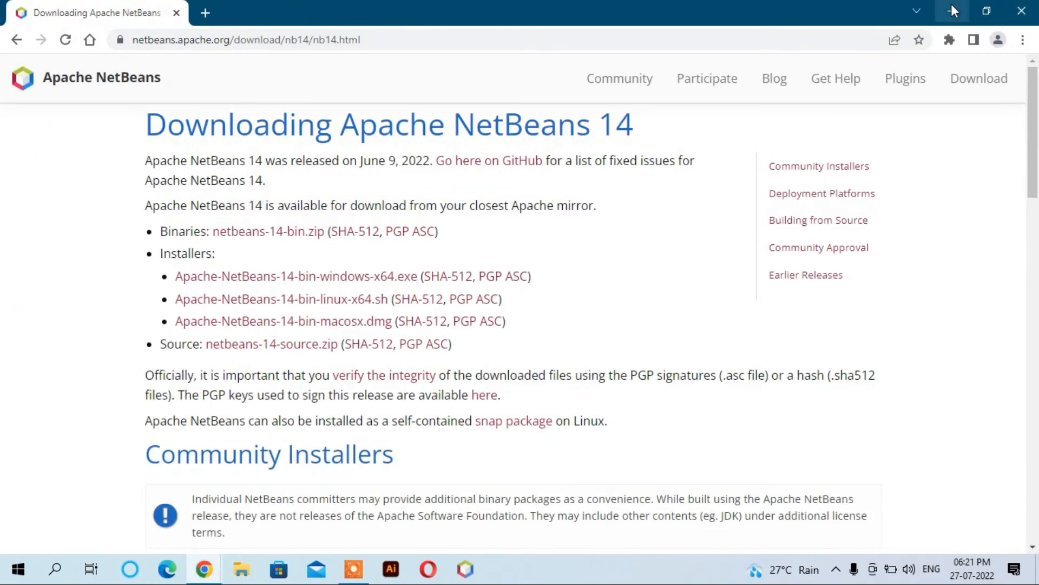
{"action": "left_click", "coordinate": [951, 10]}
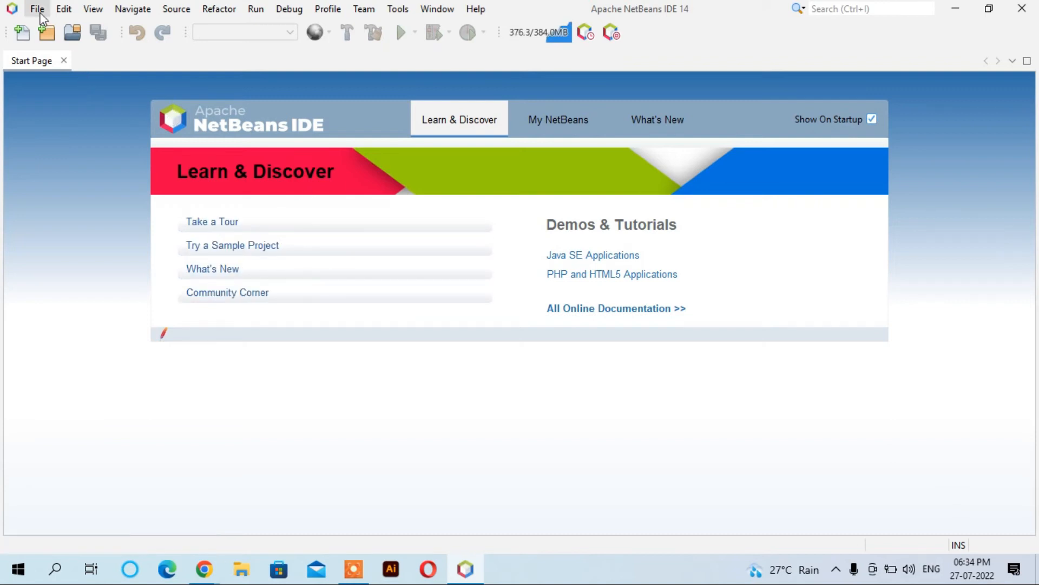
In NetBeans, start a new project of type Java Application from the Java with Ant category and continue to its name and location
{"action": "left_click", "coordinate": [41, 16]}
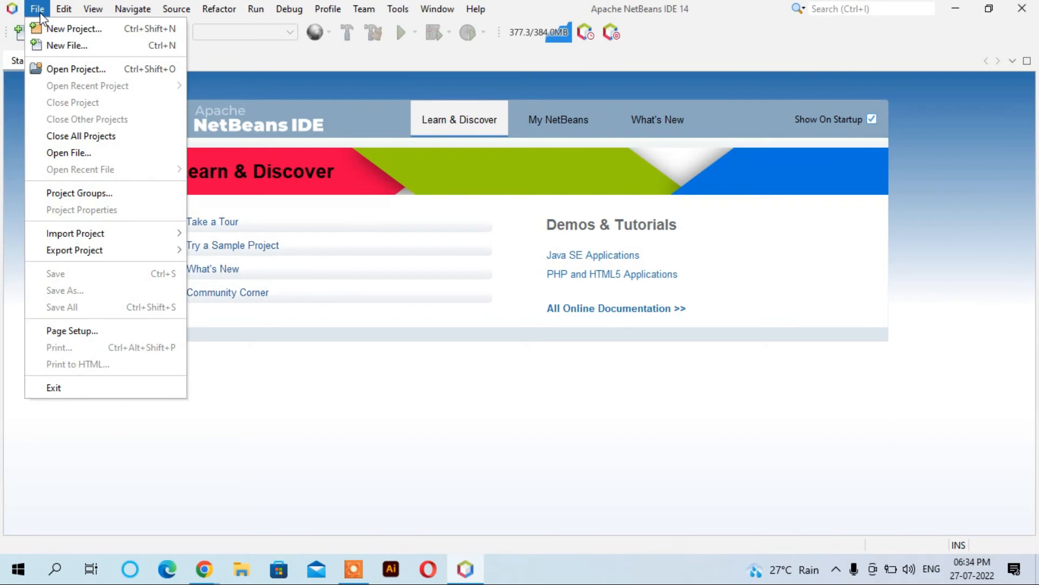
{"action": "left_click", "coordinate": [44, 30]}
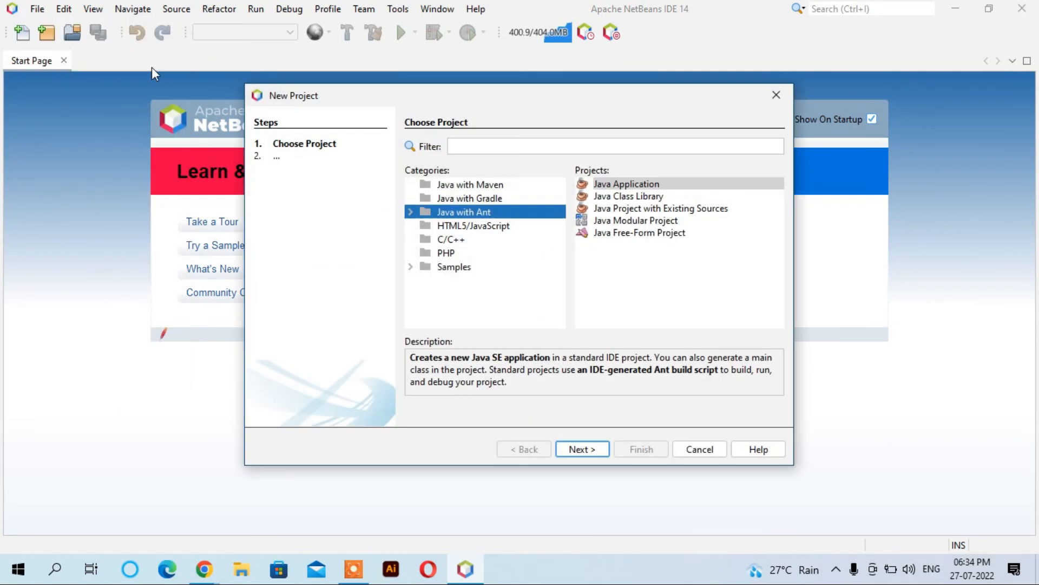
{"action": "left_click", "coordinate": [472, 185]}
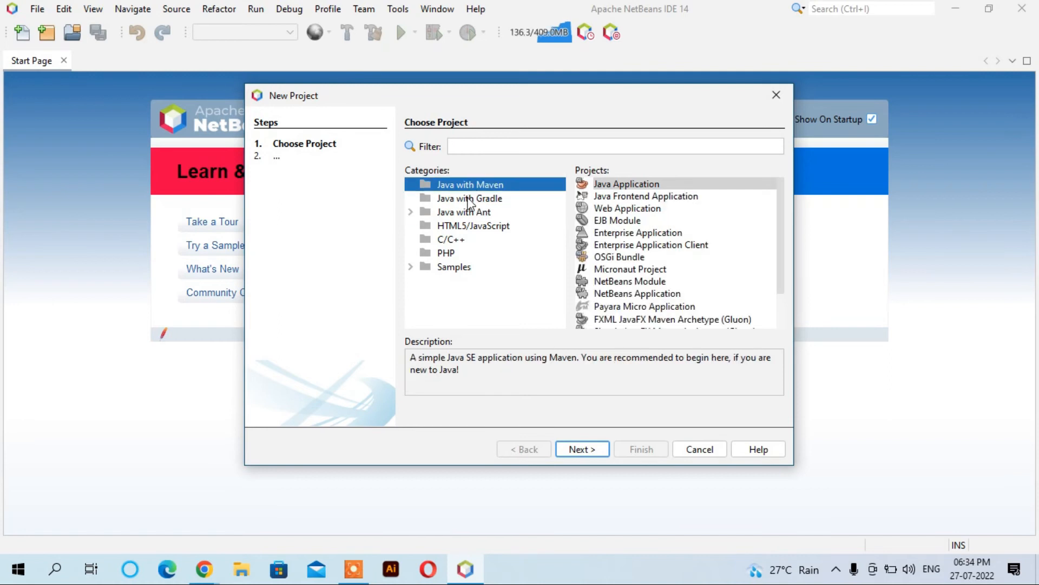
{"action": "left_click", "coordinate": [469, 199]}
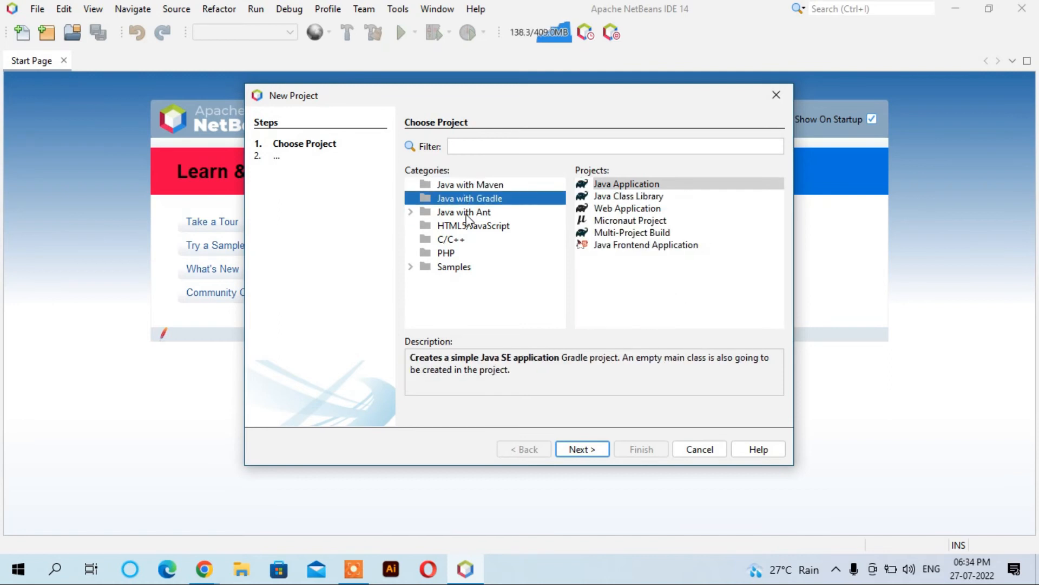
{"action": "left_click", "coordinate": [467, 214]}
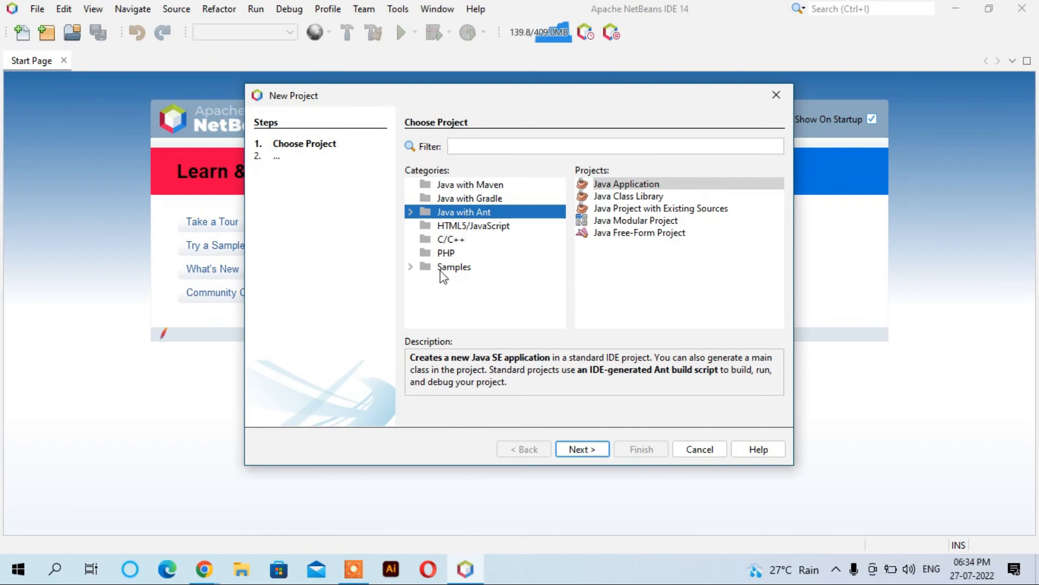
{"action": "left_click", "coordinate": [410, 212]}
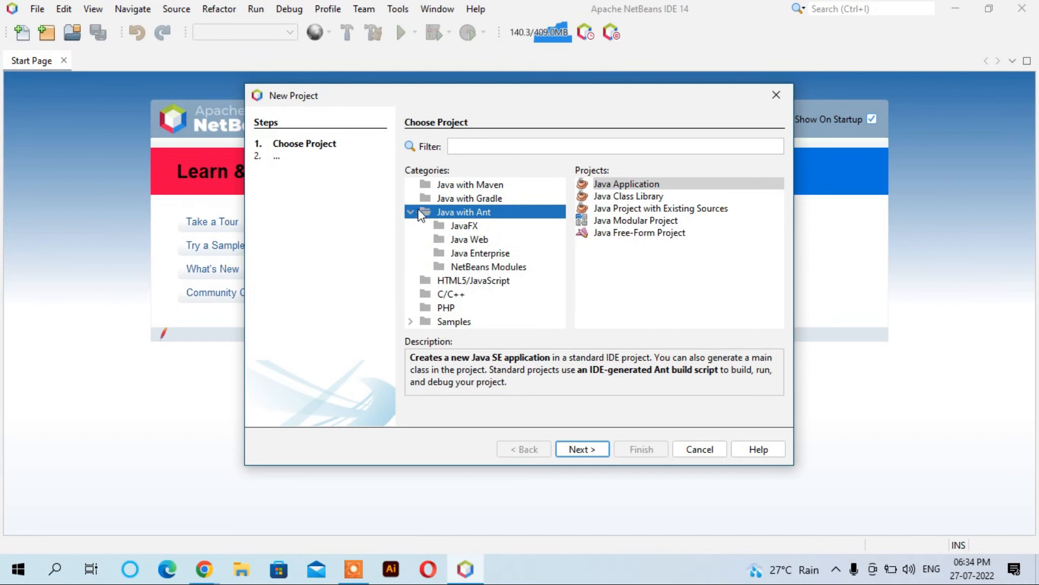
{"action": "left_click", "coordinate": [623, 187]}
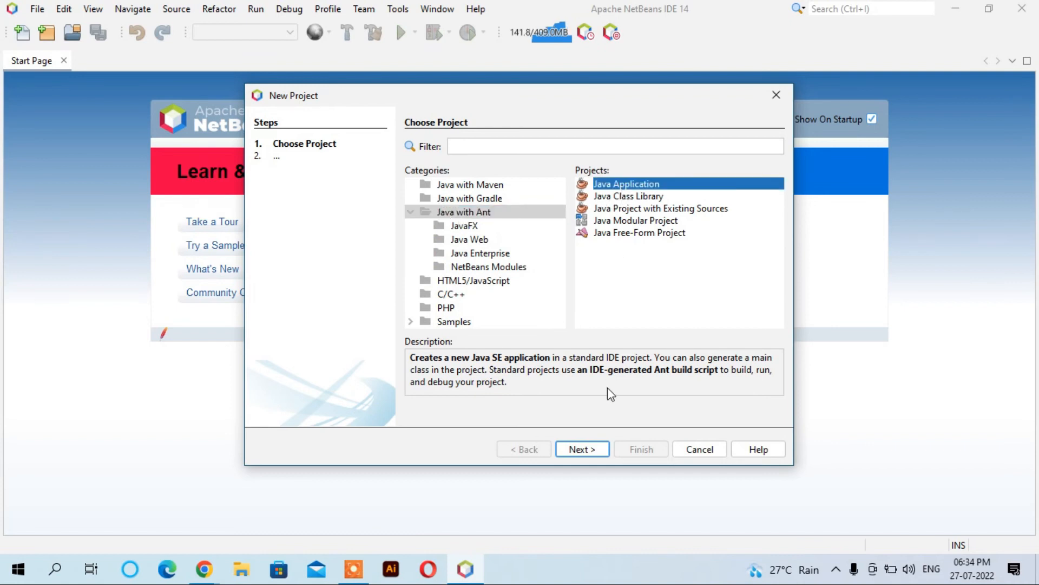
{"action": "left_click", "coordinate": [592, 450]}
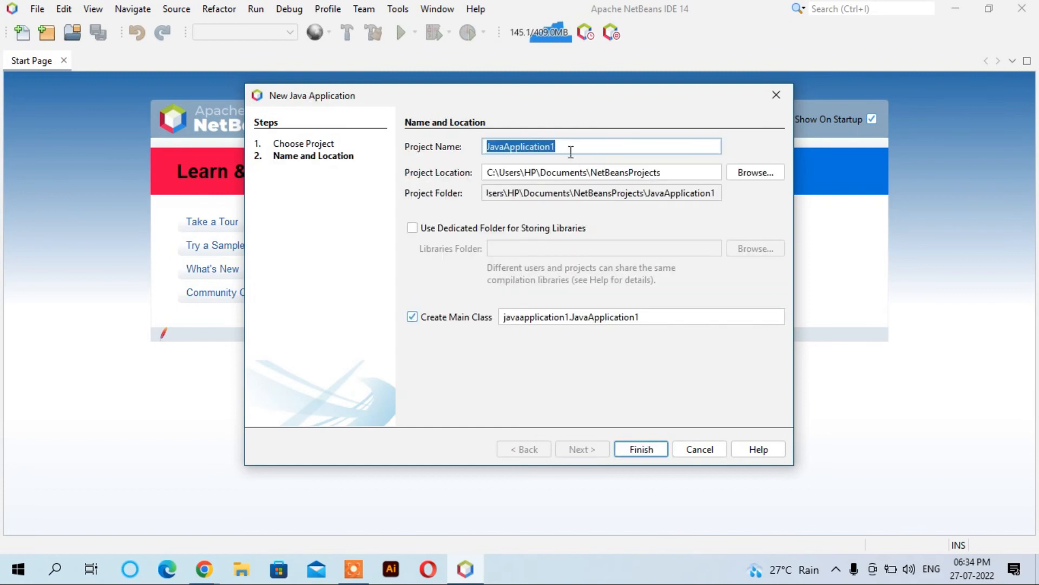
Name the project Myfirstjavaproject and create it with the default location and main class
{"action": "left_click", "coordinate": [570, 147]}
{"action": "double_click", "coordinate": [571, 148]}
{"action": "type", "text": "M"}
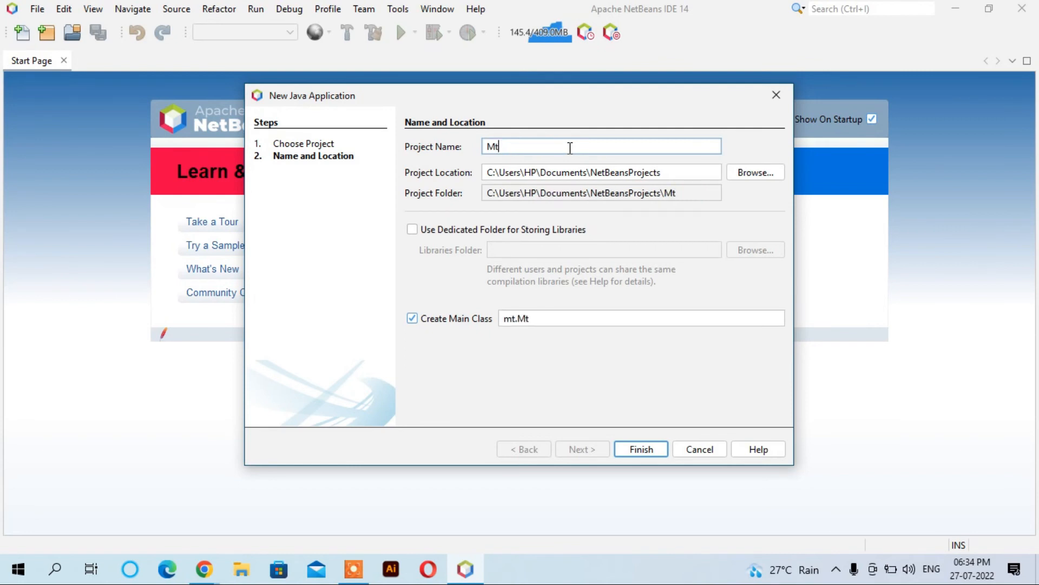
{"action": "type", "text": "yfirstjavaproject"}
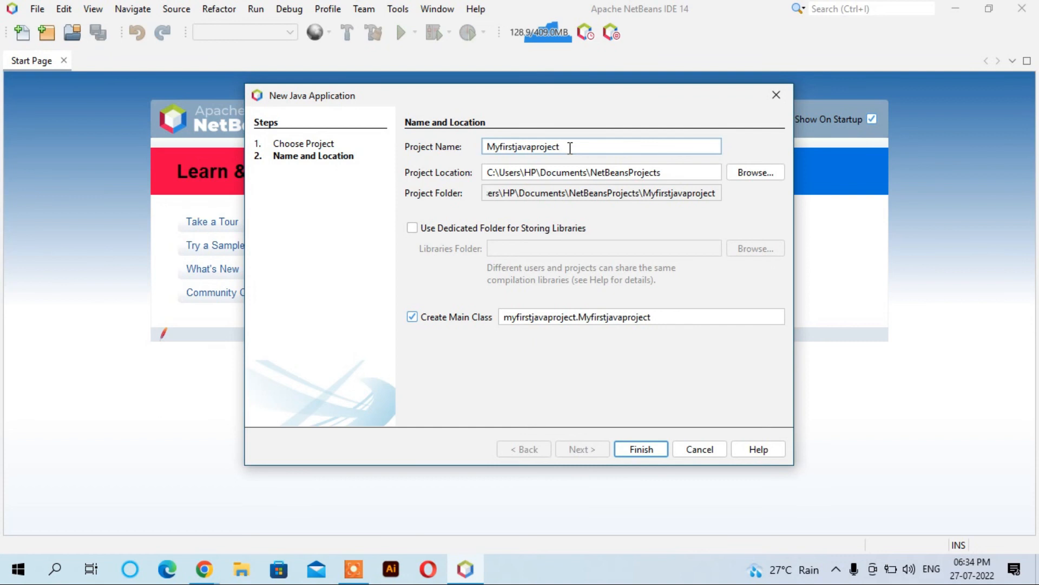
{"action": "left_click", "coordinate": [654, 450]}
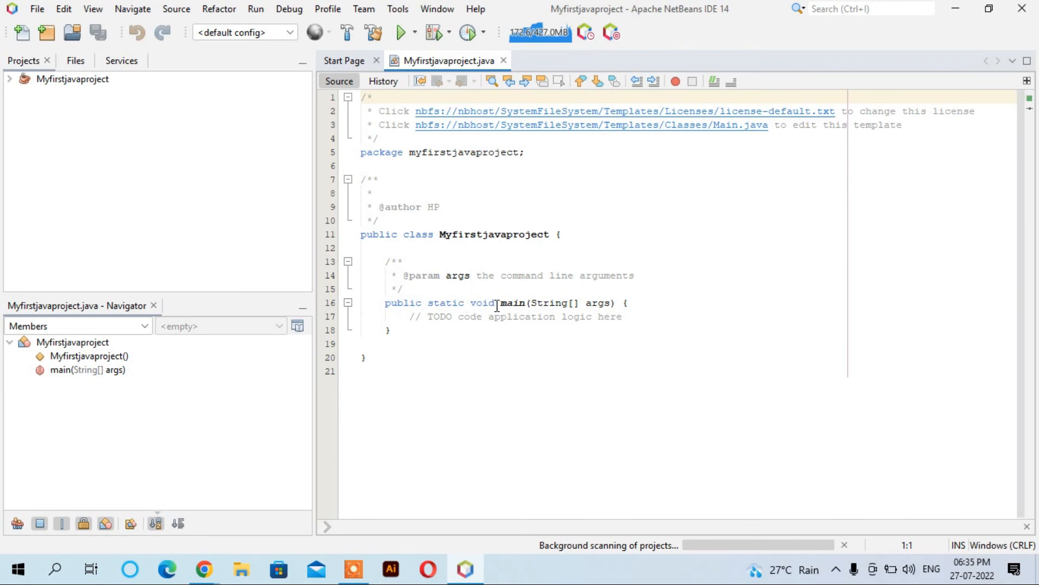
Add a system.out.print() call on a new line below the TODO comment in the main method
{"action": "left_click", "coordinate": [528, 304]}
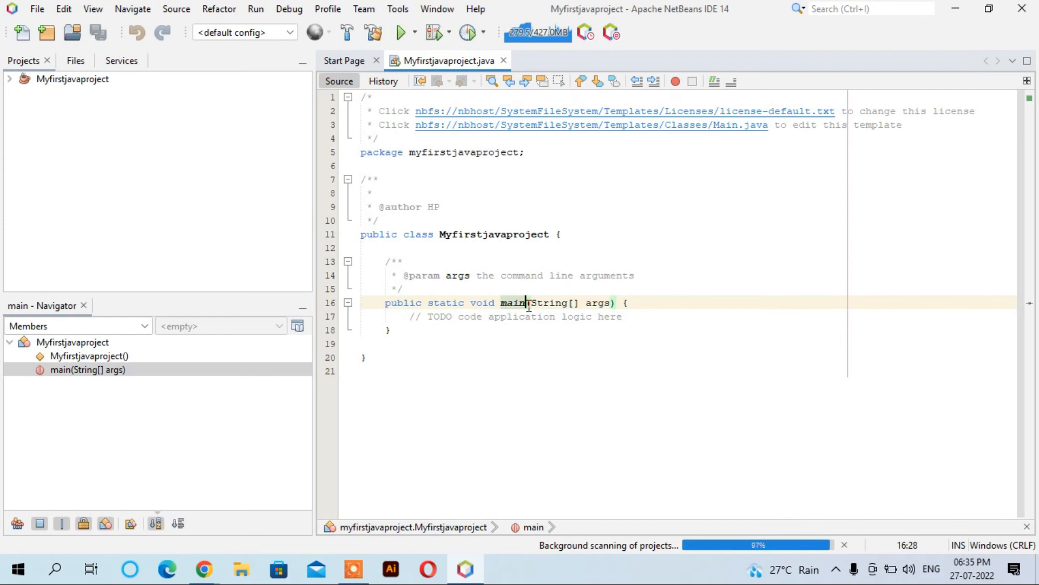
{"action": "left_click", "coordinate": [635, 322]}
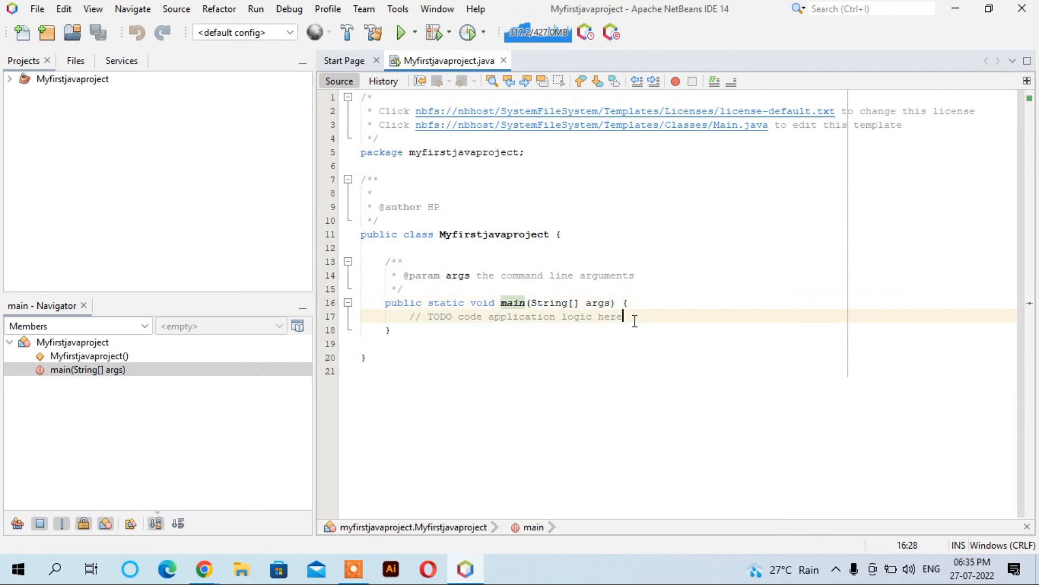
{"action": "key", "text": "Return"}
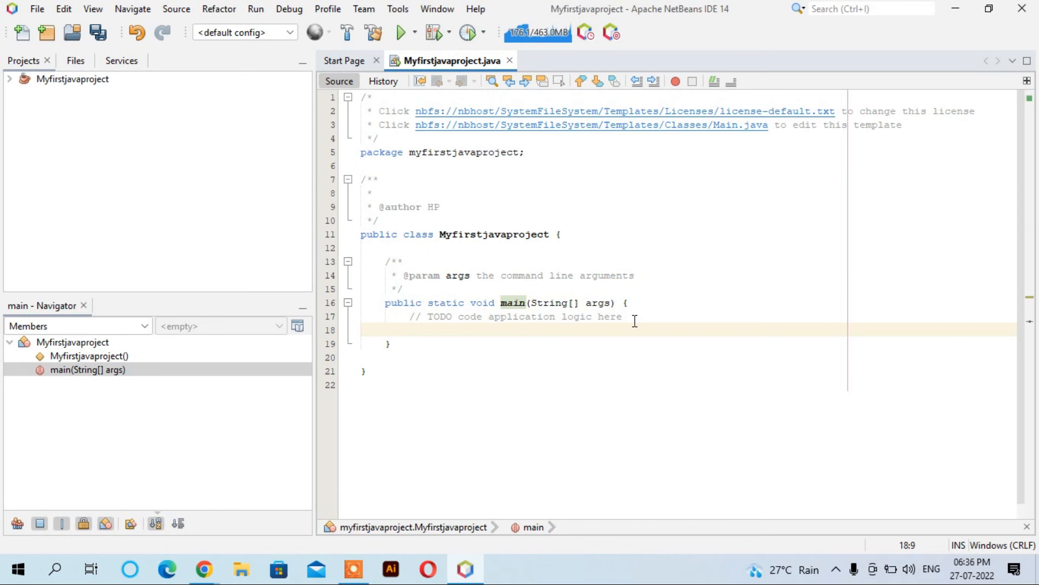
{"action": "type", "text": "system.out"}
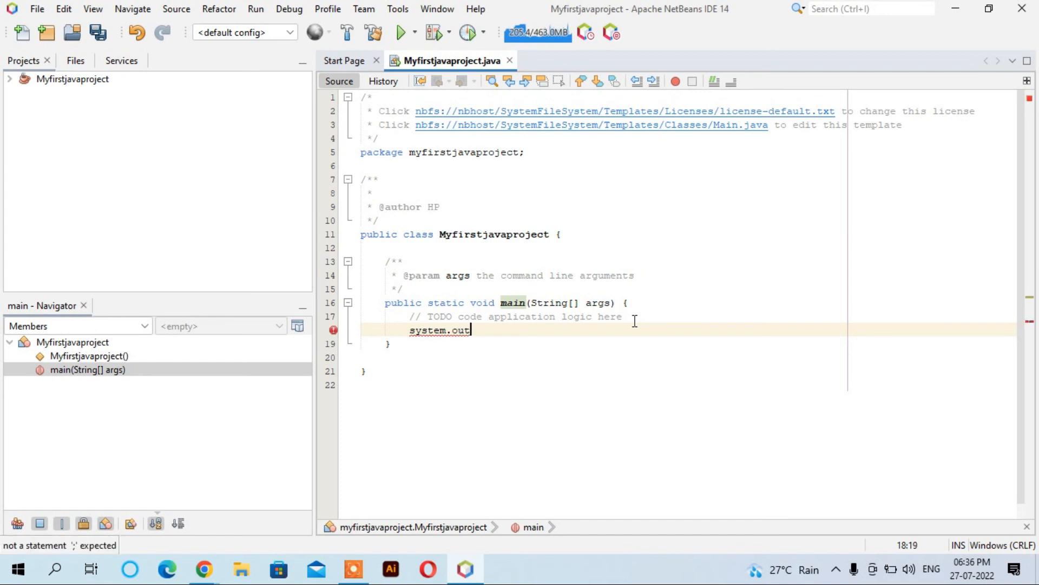
{"action": "type", "text": ".p"}
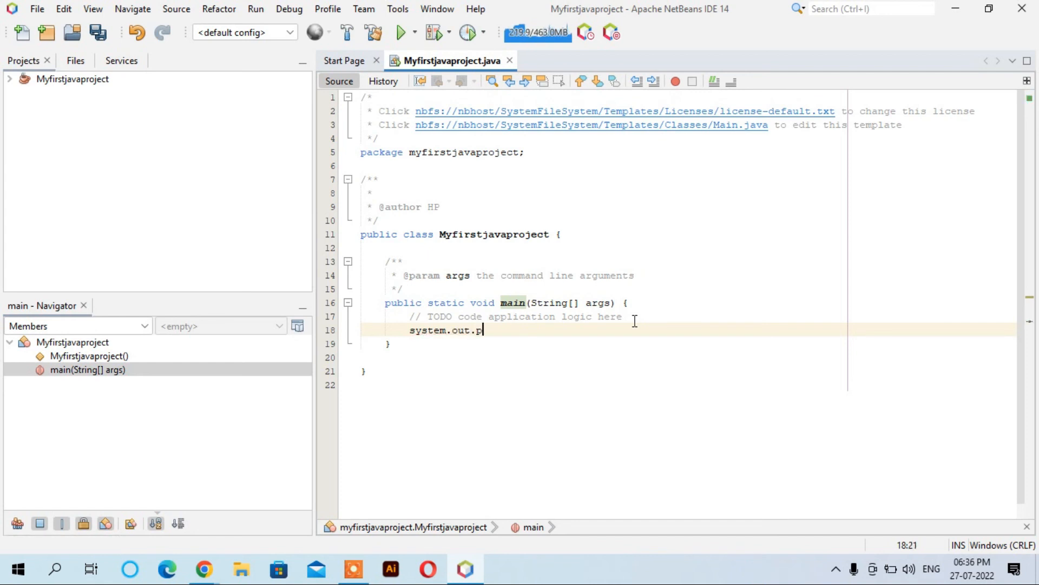
{"action": "type", "text": "rint"}
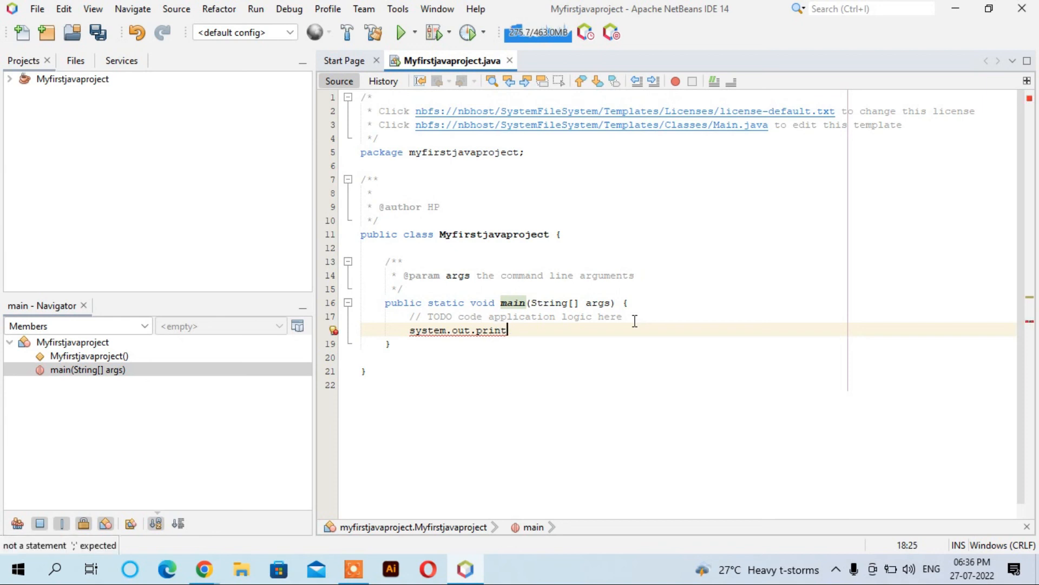
{"action": "type", "text": "("}
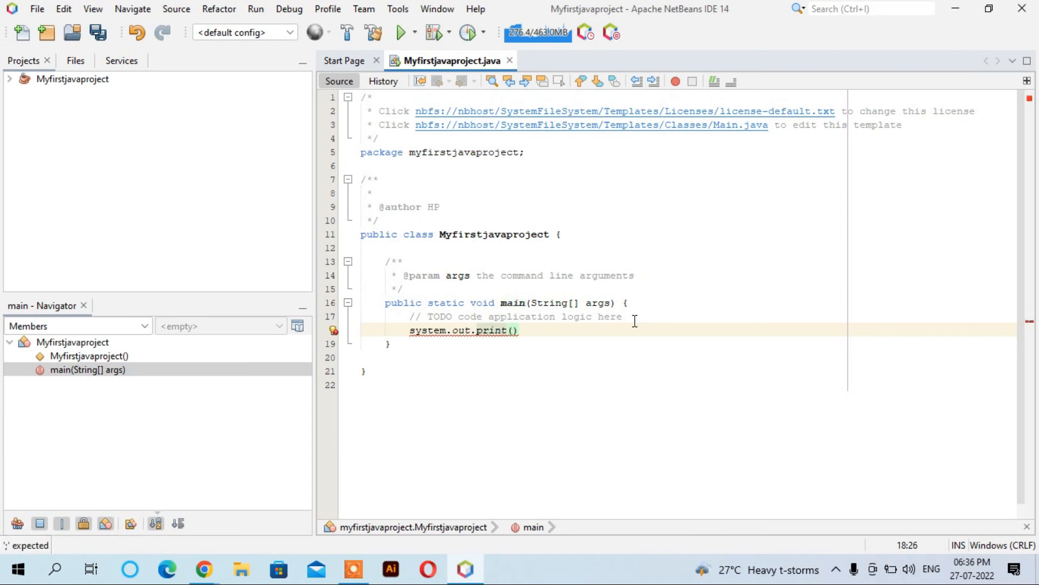
Complete the print call with the text "My First Java Project", capitalize System and end the statement with a semicolon
{"action": "type", "text": "\"My"}
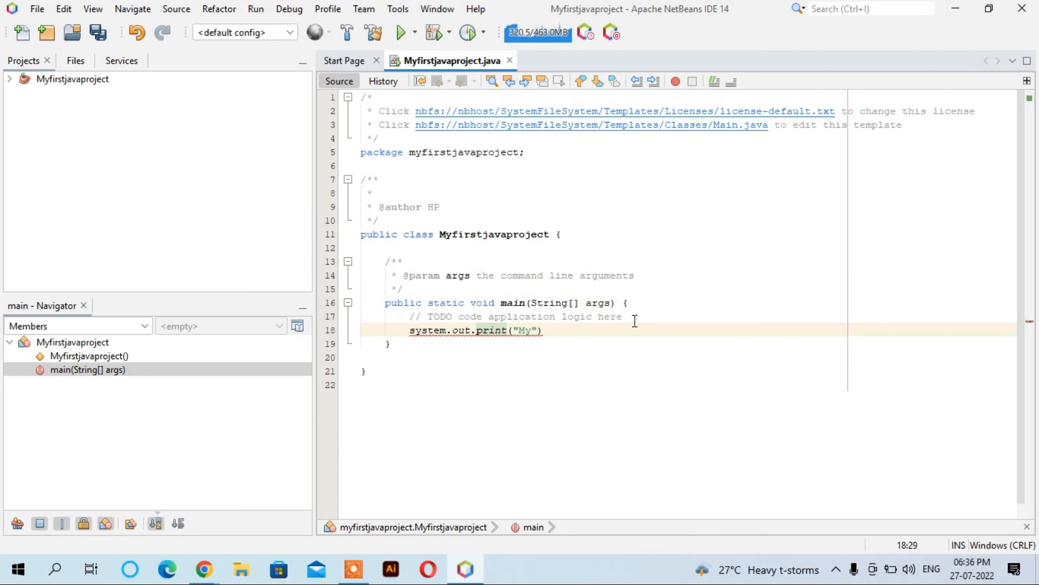
{"action": "type", "text": "First"}
{"action": "key", "text": "Left"}
{"action": "key", "text": "Left"}
{"action": "key", "text": "Left"}
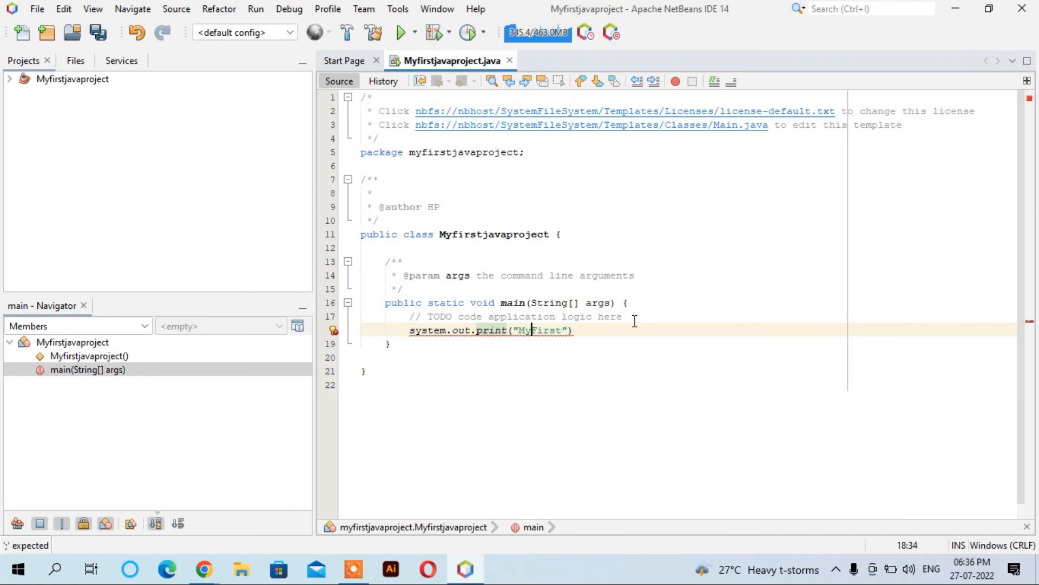
{"action": "key", "text": "Right"}
{"action": "key", "text": "Right"}
{"action": "key", "text": "Right"}
{"action": "key", "text": "Right"}
{"action": "type", "text": "Java "}
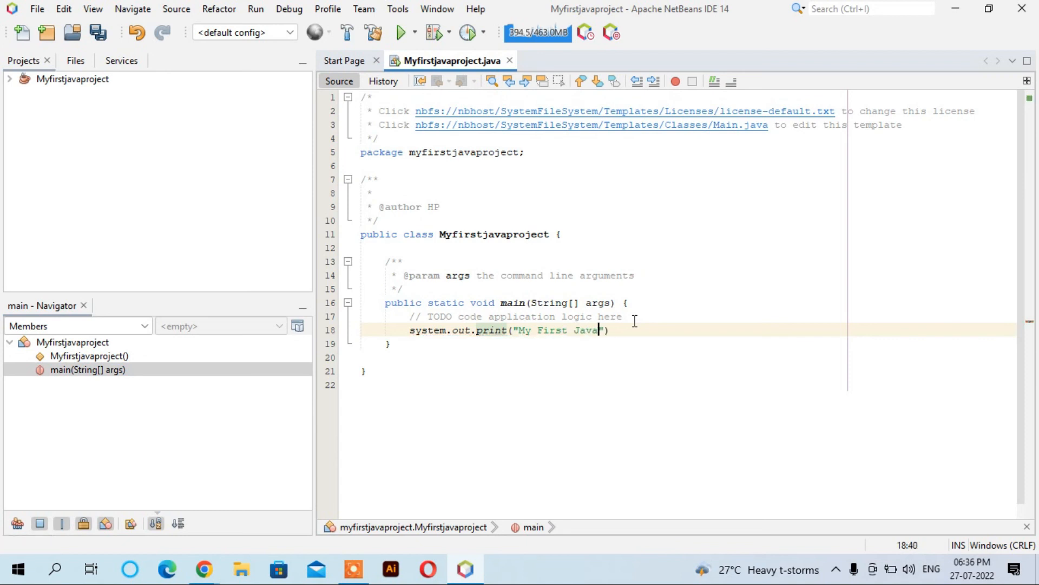
{"action": "type", "text": "Project\")"}
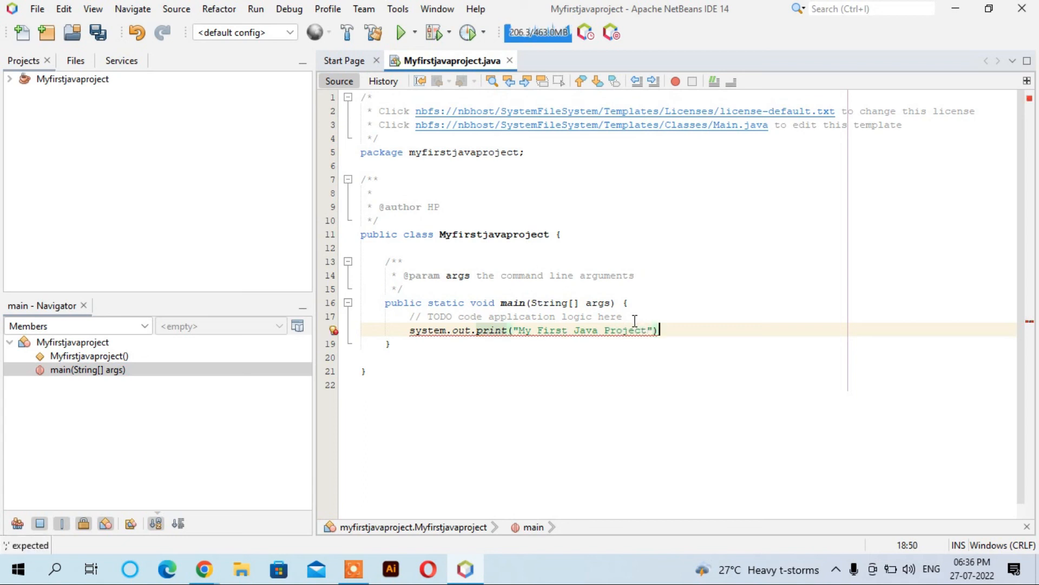
{"action": "type", "text": ";"}
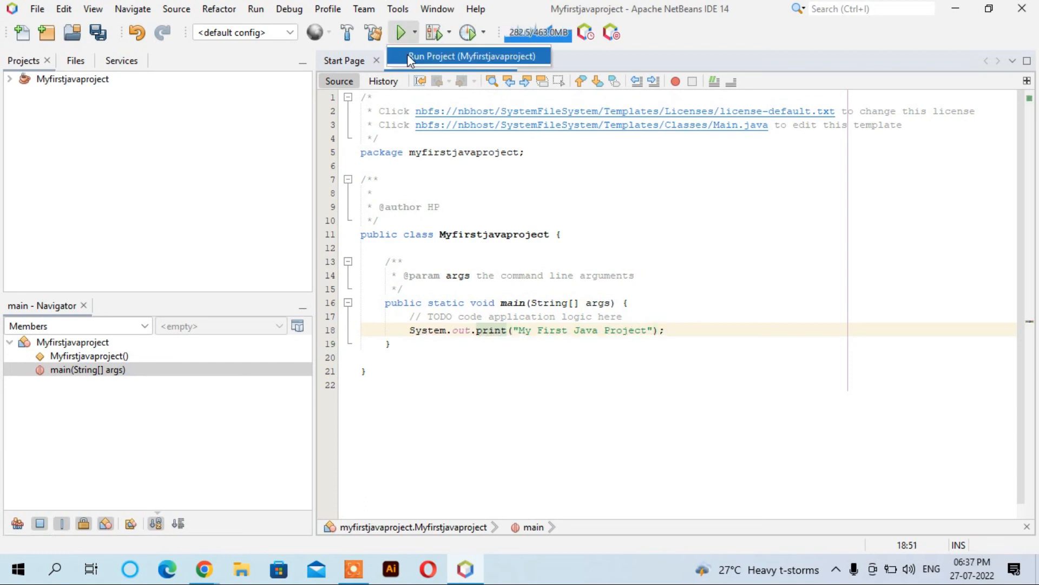